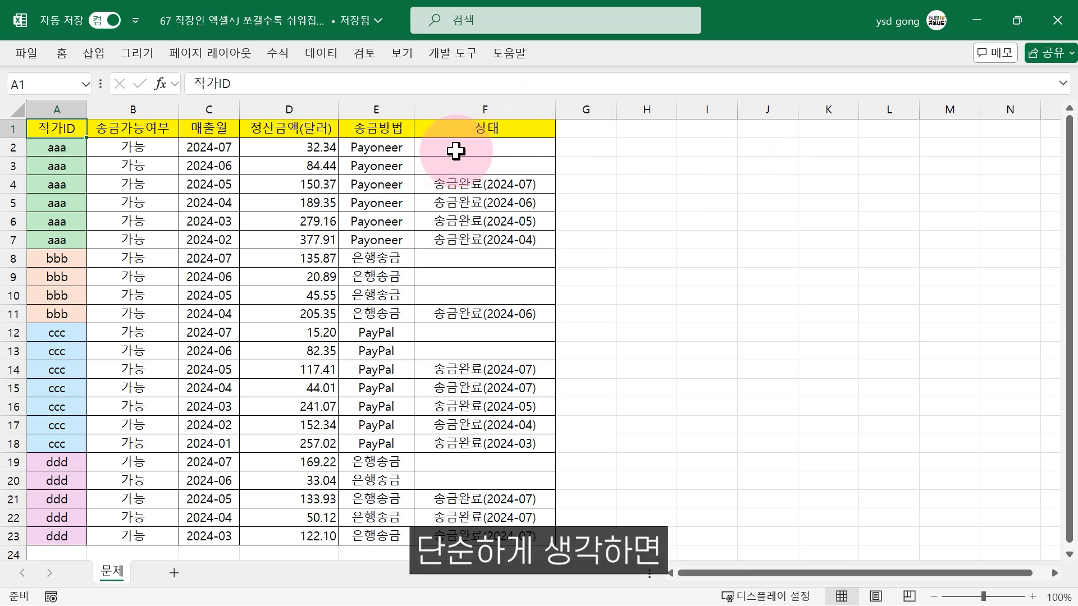
# Examine the aaa and bbb rows, comparing blank status cells, payment methods and the matching settlement amounts
pyautogui.moveTo(59, 147); pyautogui.dragTo(62, 241)
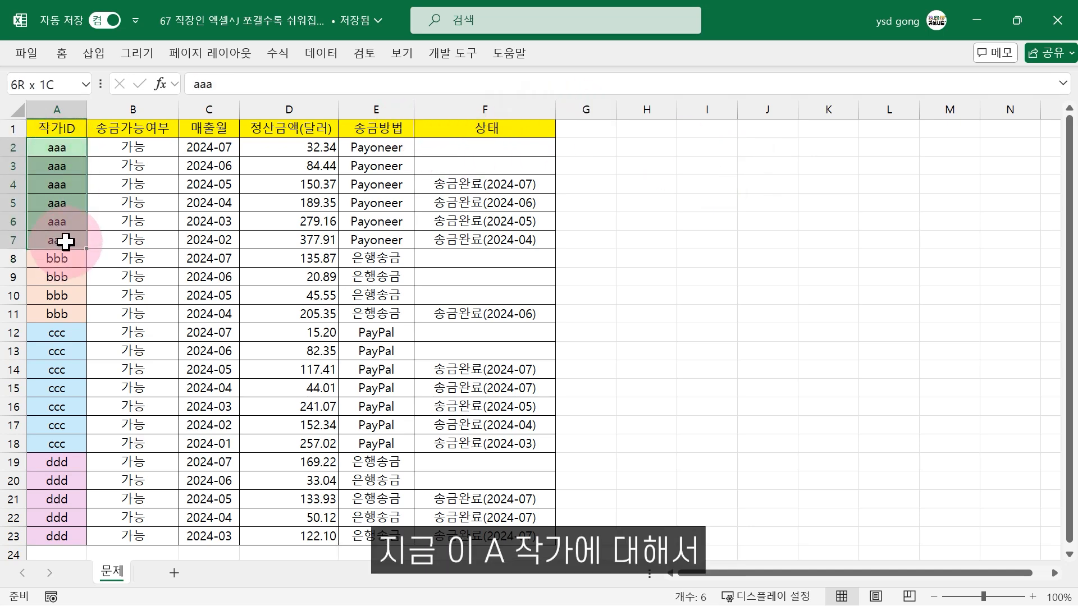
pyautogui.moveTo(481, 148); pyautogui.dragTo(481, 166)
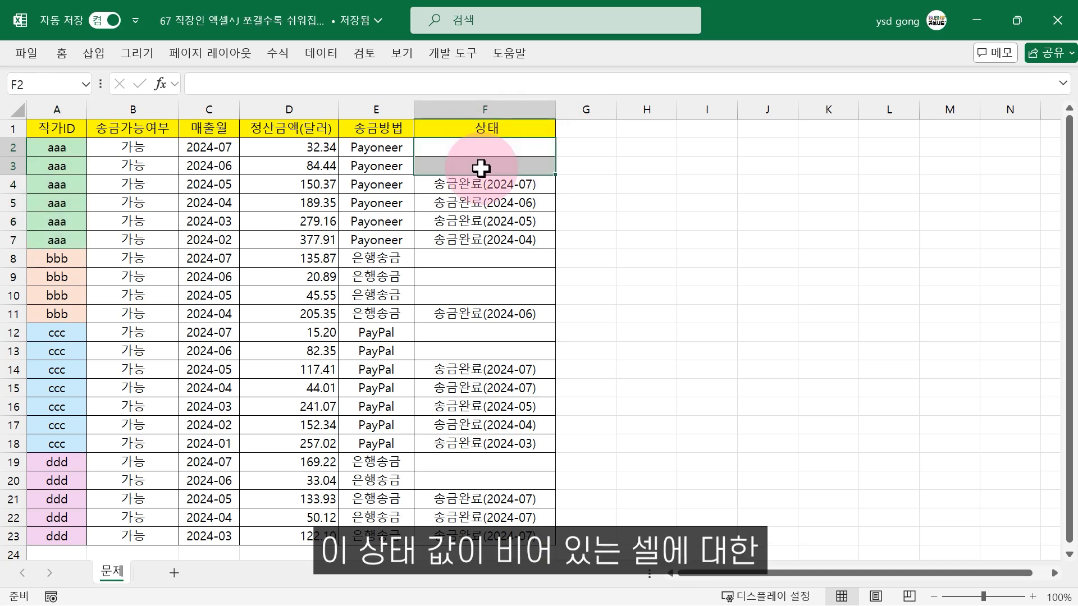
pyautogui.moveTo(313, 147); pyautogui.dragTo(316, 167)
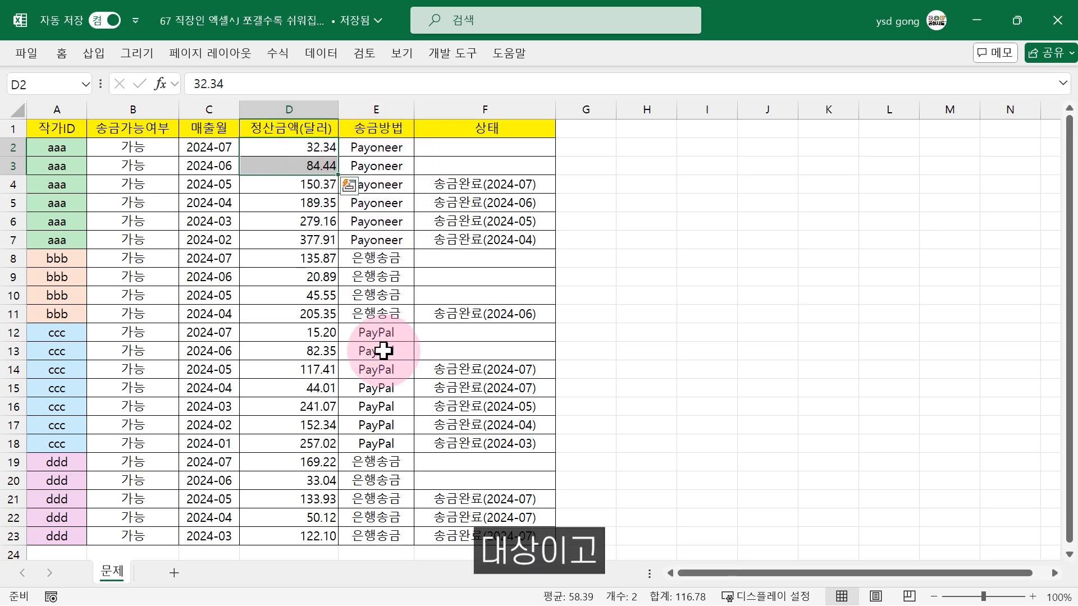
pyautogui.moveTo(359, 258); pyautogui.dragTo(389, 289)
pyautogui.moveTo(303, 258); pyautogui.dragTo(310, 283)
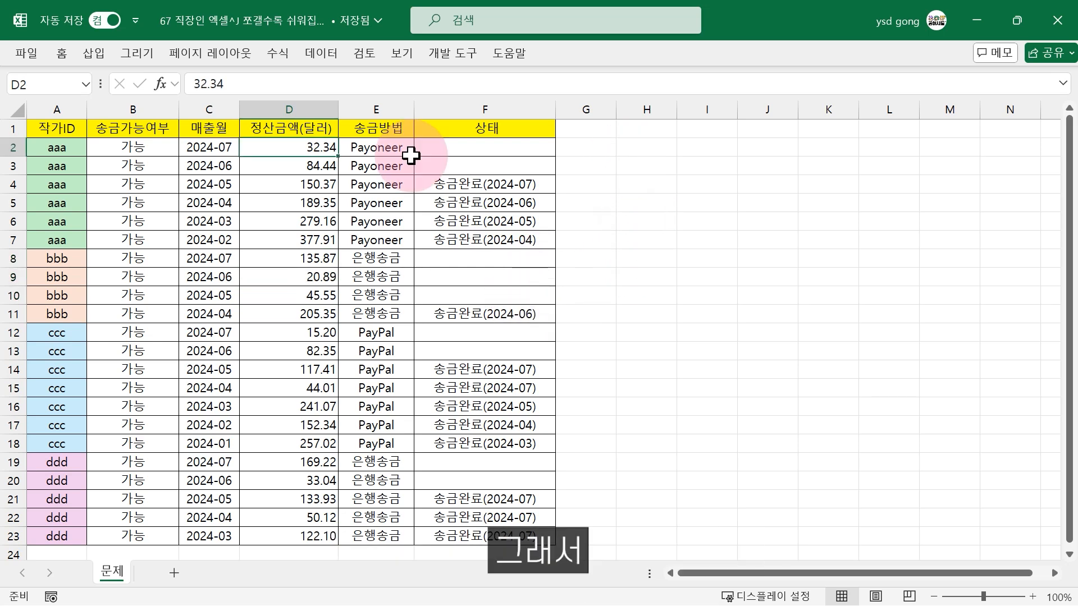
pyautogui.moveTo(493, 149); pyautogui.dragTo(418, 164)
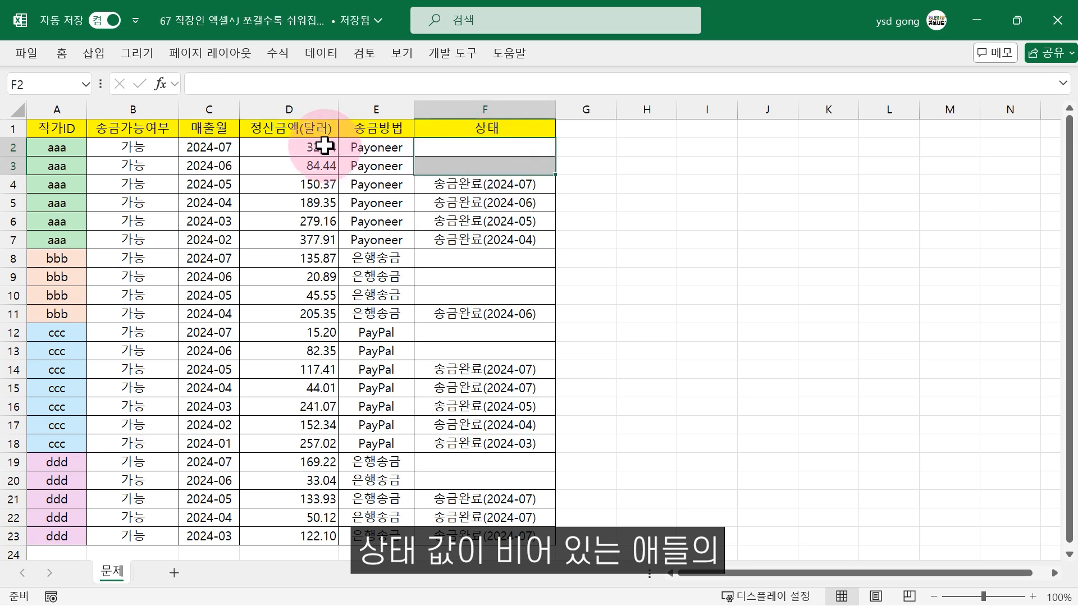
pyautogui.moveTo(324, 147); pyautogui.dragTo(321, 164)
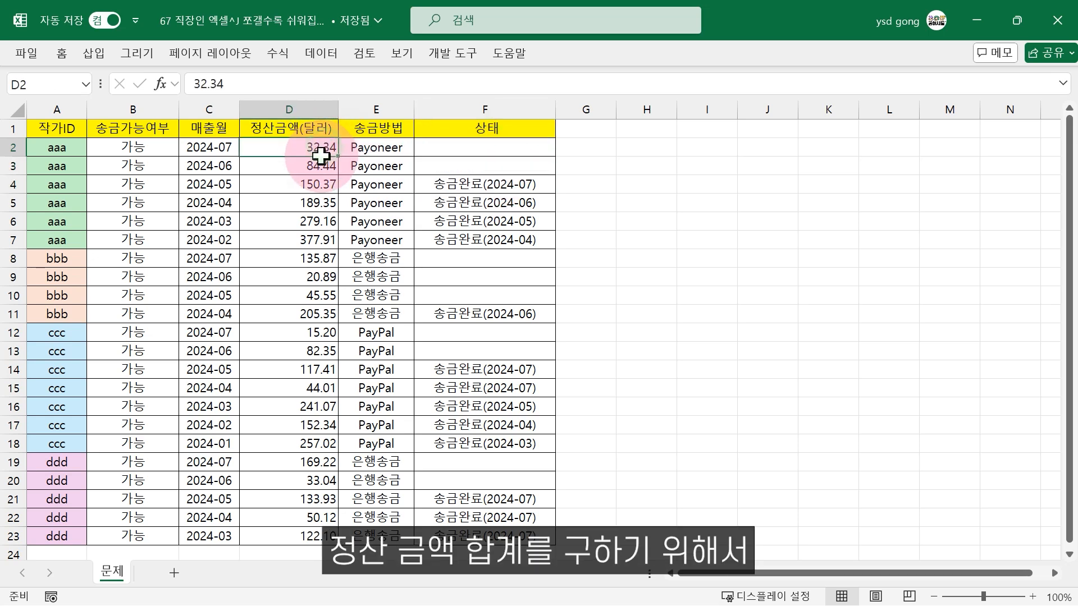
# Start a SUMIFS formula in G2 with column D (D:D) as the sum range
pyautogui.click(583, 148)
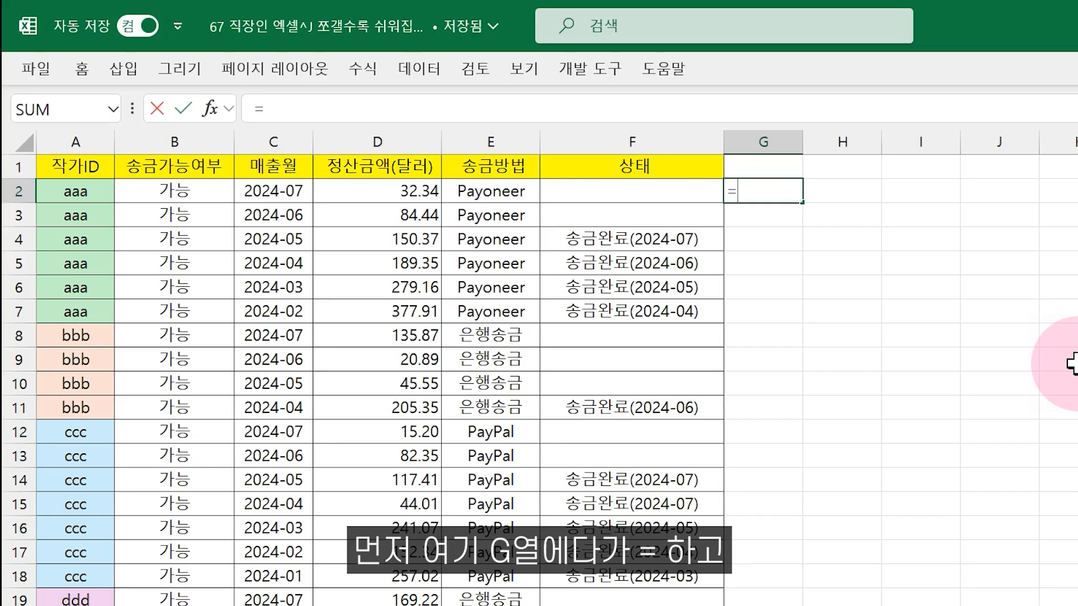
pyautogui.write('sumifs')
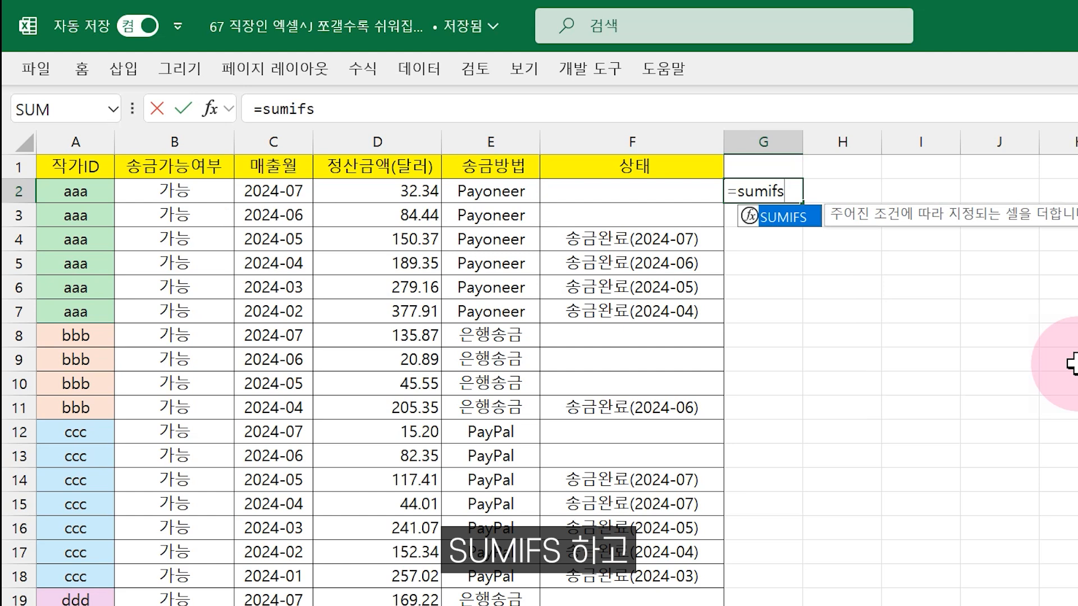
pyautogui.write('(')
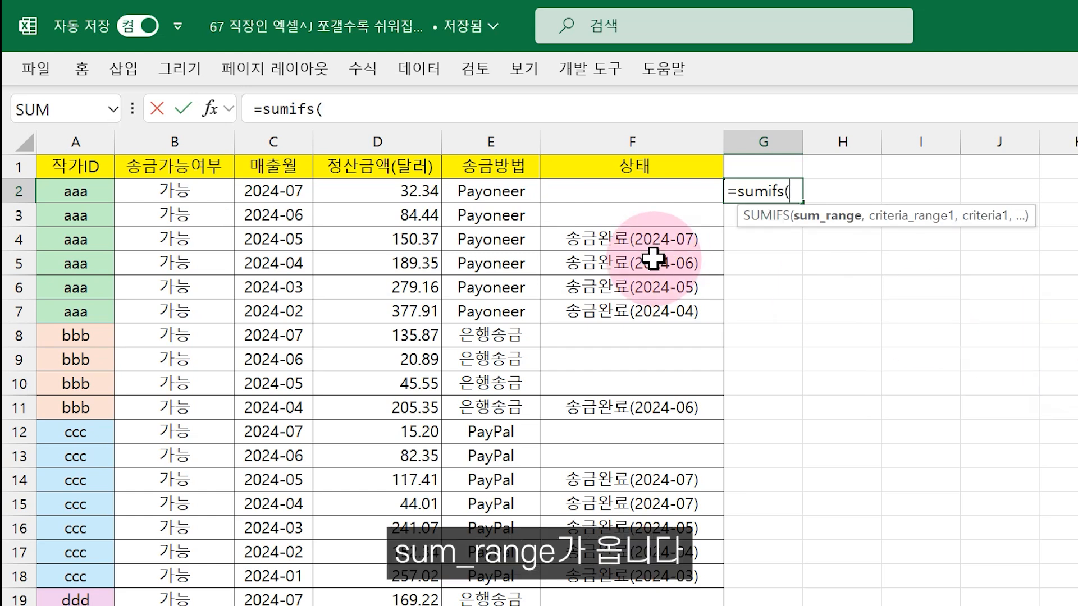
pyautogui.click(393, 134)
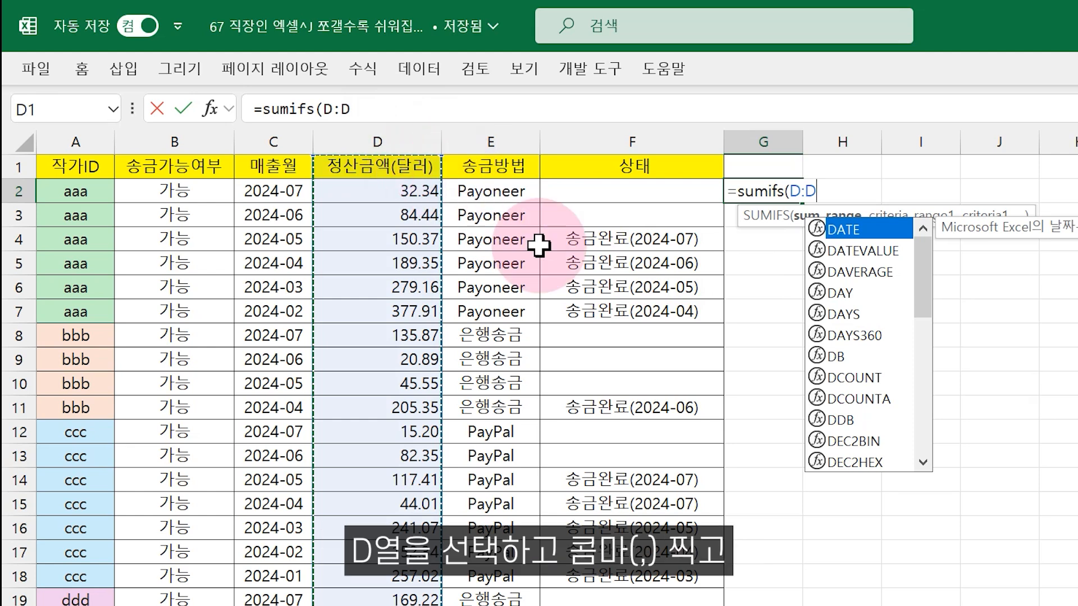
pyautogui.write(',')
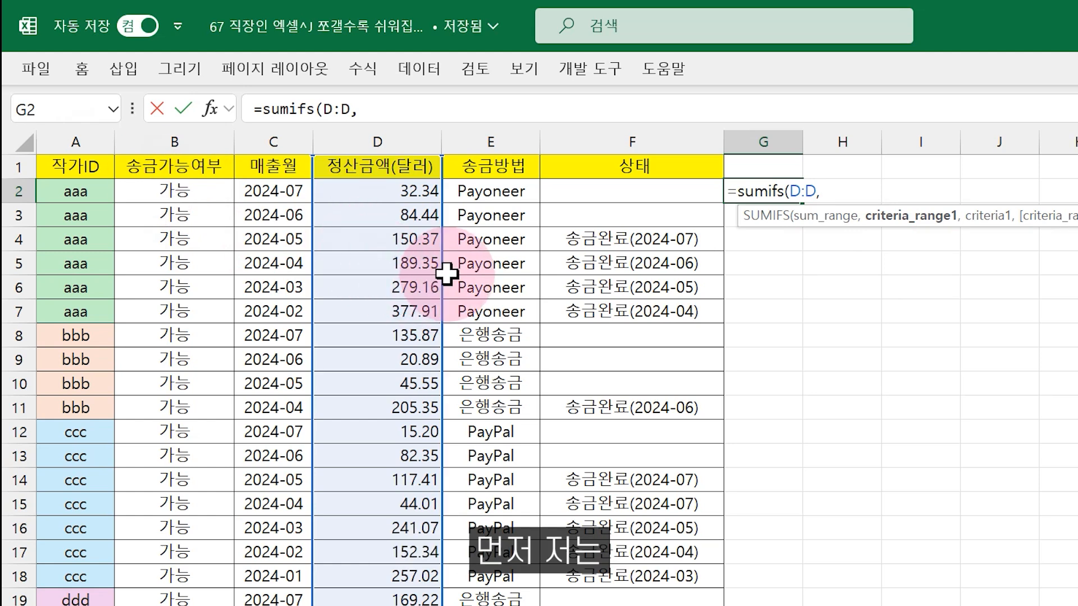
# Add the first SUMIFS condition, matching the author IDs in A:A to the ID in A2
pyautogui.click(83, 141)
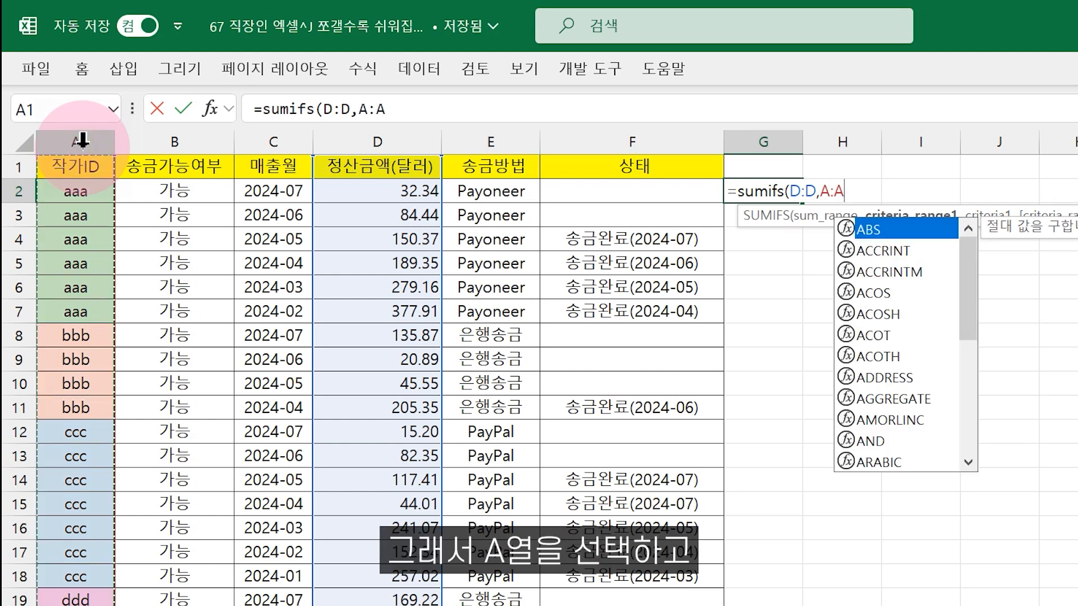
pyautogui.write(',A2')
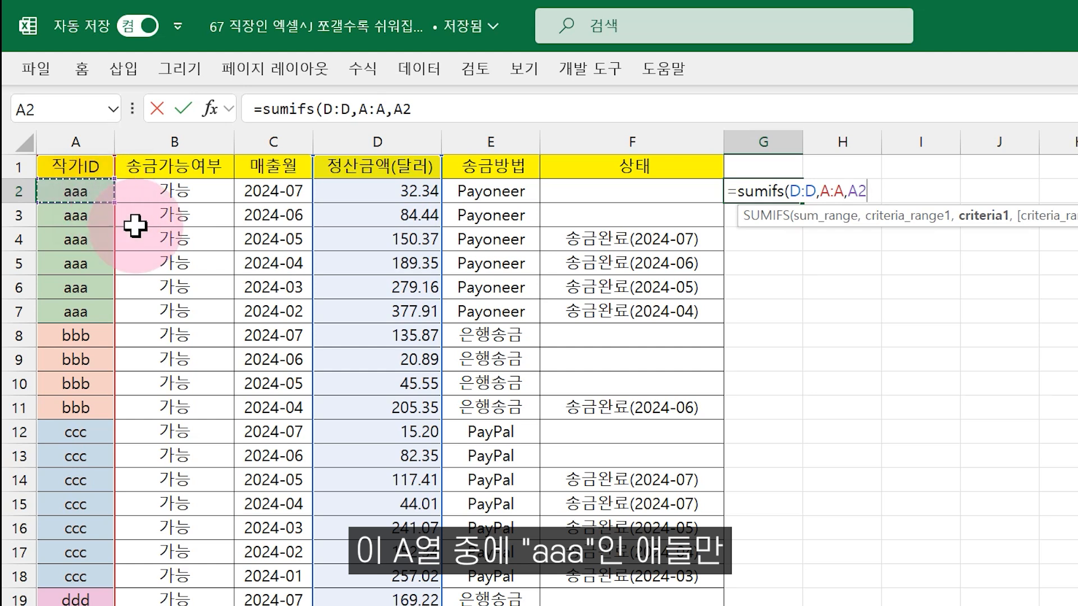
pyautogui.write(',')
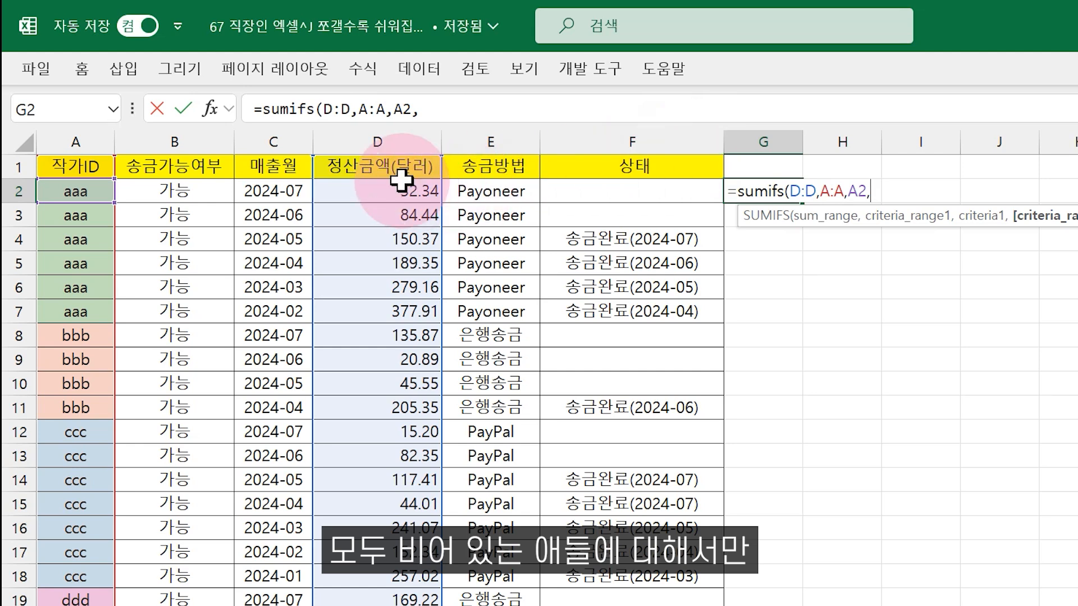
# Add the second condition that status column F:F equals an empty string (""), and complete the SUMIFS formula in G2
pyautogui.click(633, 142)
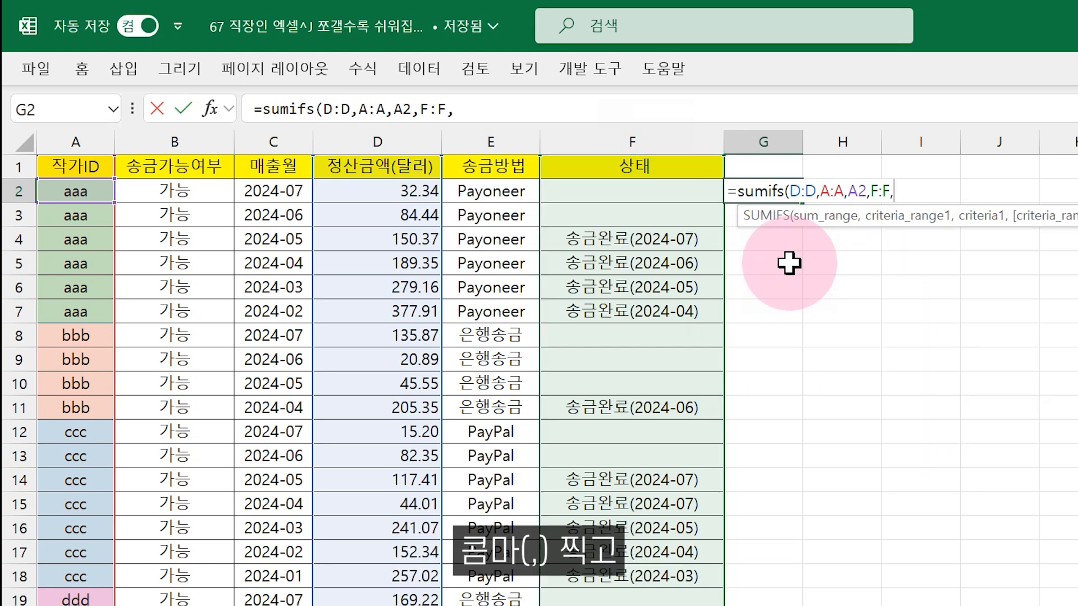
pyautogui.write(',')
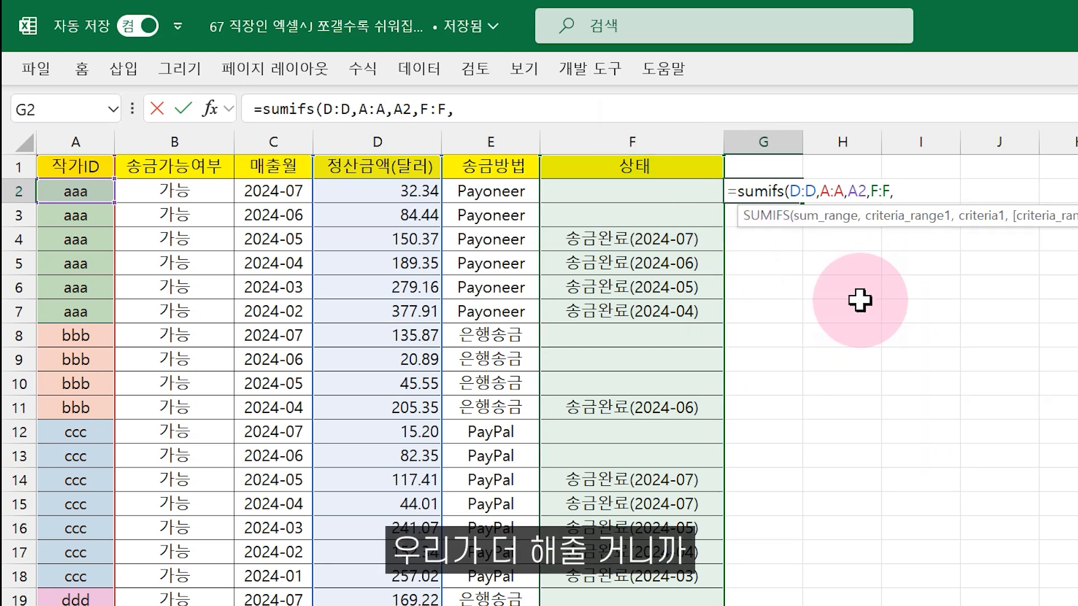
pyautogui.write('""')
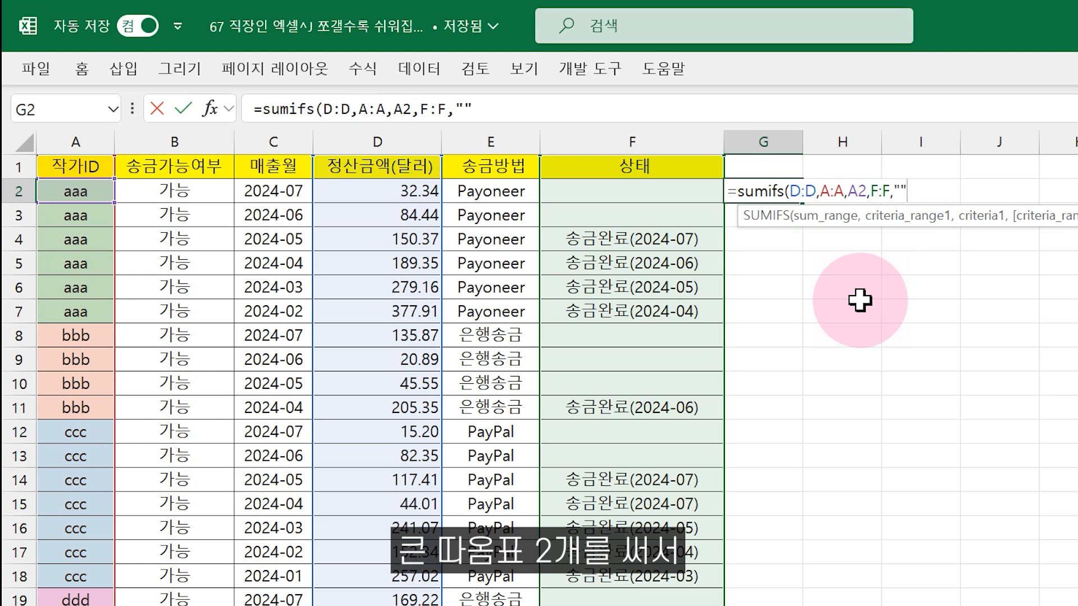
pyautogui.write(')')
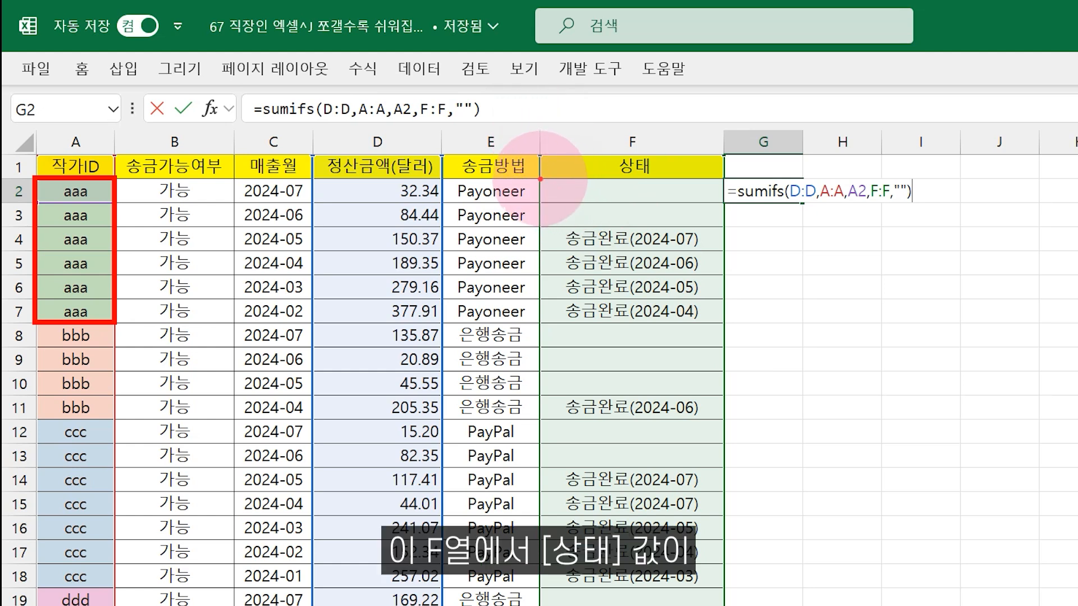
pyautogui.moveTo(540, 178)
pyautogui.mouseDown()
pyautogui.moveTo(558, 196)
pyautogui.moveTo(743, 239)
pyautogui.moveTo(725, 231)
pyautogui.mouseUp()
pyautogui.moveTo(343, 181)
pyautogui.mouseDown()
pyautogui.moveTo(344, 190)
pyautogui.moveTo(360, 178)
pyautogui.moveTo(353, 218)
pyautogui.moveTo(368, 201)
pyautogui.mouseUp()
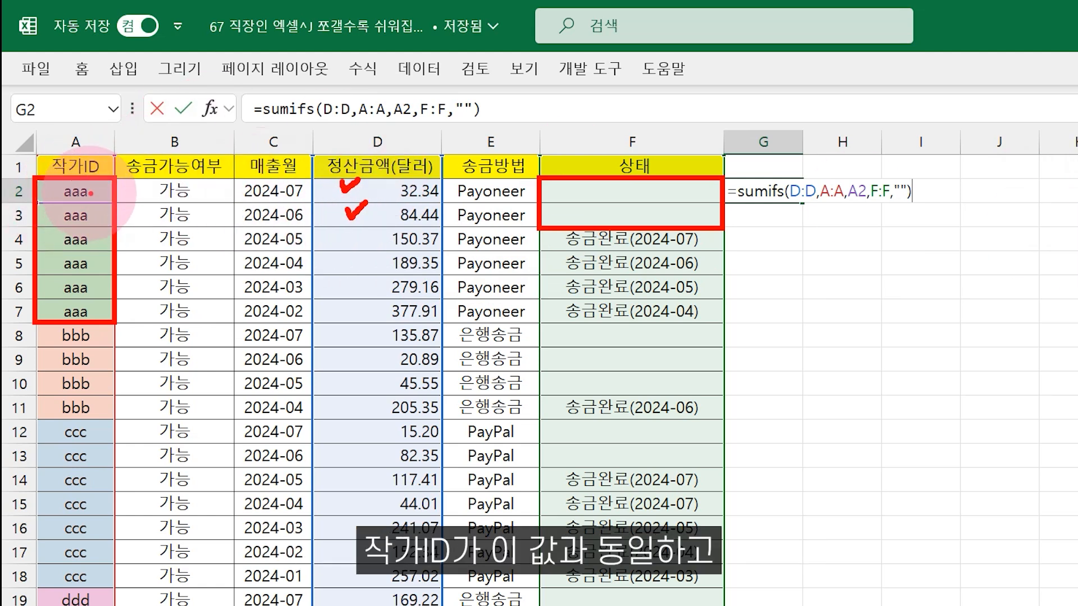
pyautogui.moveTo(96, 199)
pyautogui.mouseDown()
pyautogui.moveTo(42, 185)
pyautogui.moveTo(100, 190)
pyautogui.mouseUp()
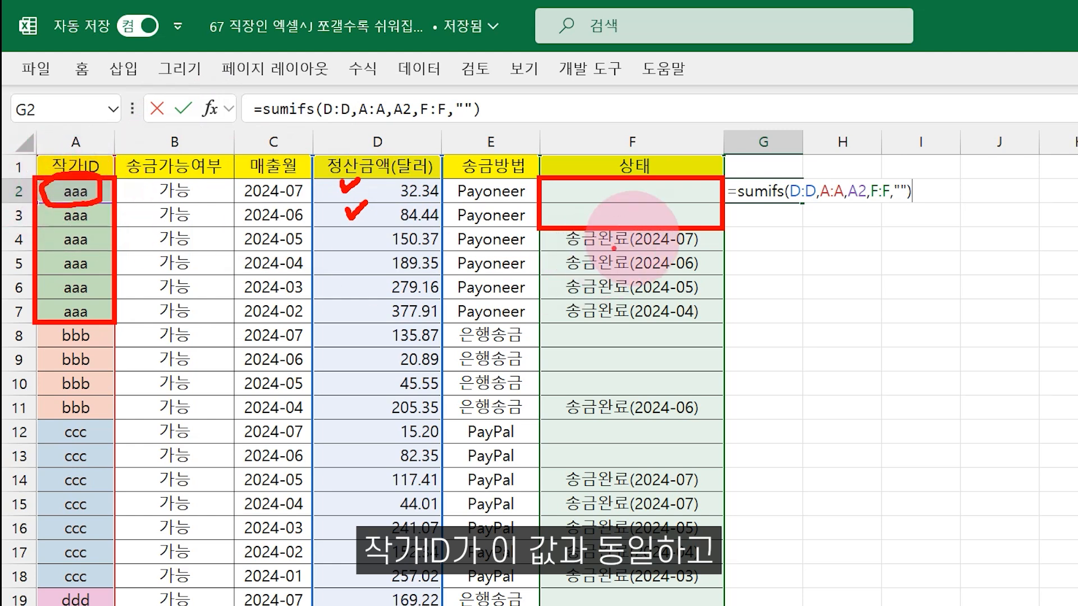
pyautogui.moveTo(662, 186)
pyautogui.mouseDown()
pyautogui.moveTo(643, 180)
pyautogui.moveTo(634, 203)
pyautogui.moveTo(666, 190)
pyautogui.mouseUp()
pyautogui.press('Return')
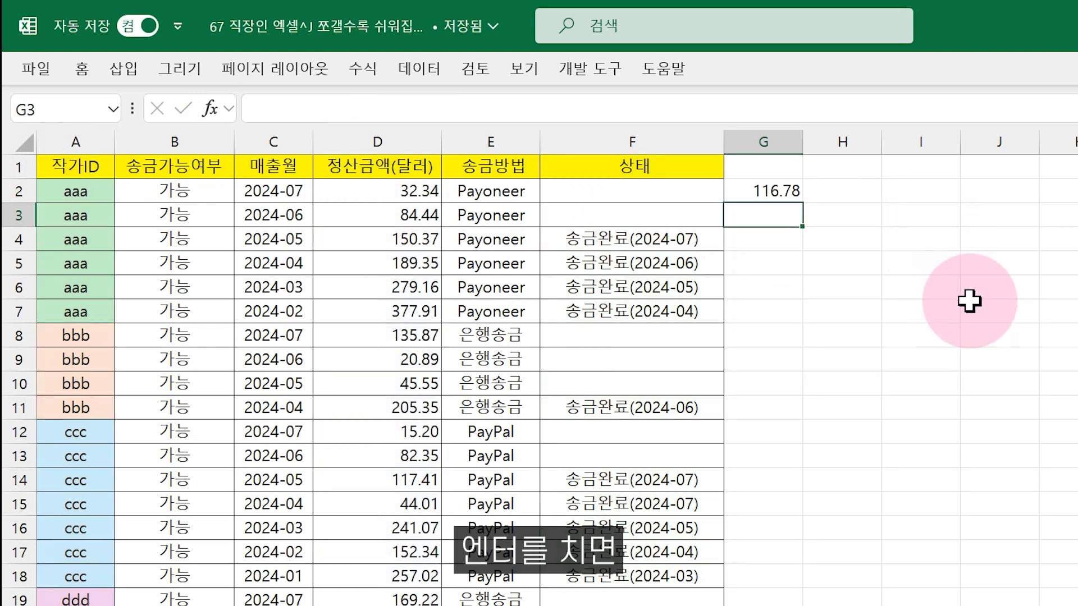
# Check the G2 result against the sum of D2:D3 and copy the formula down through G23
pyautogui.click(783, 191)
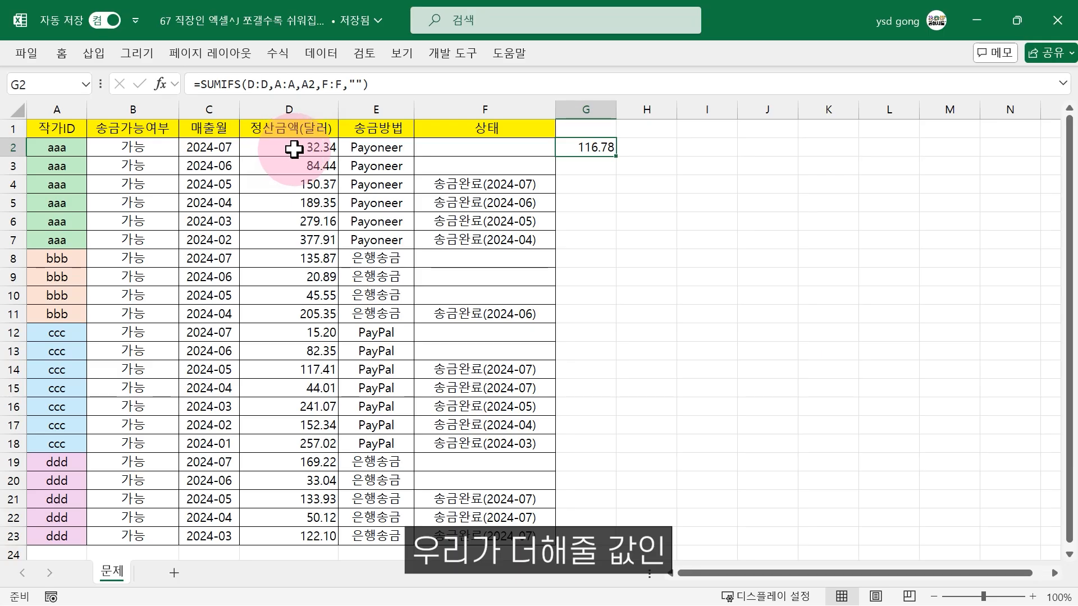
pyautogui.moveTo(381, 190); pyautogui.dragTo(386, 215)
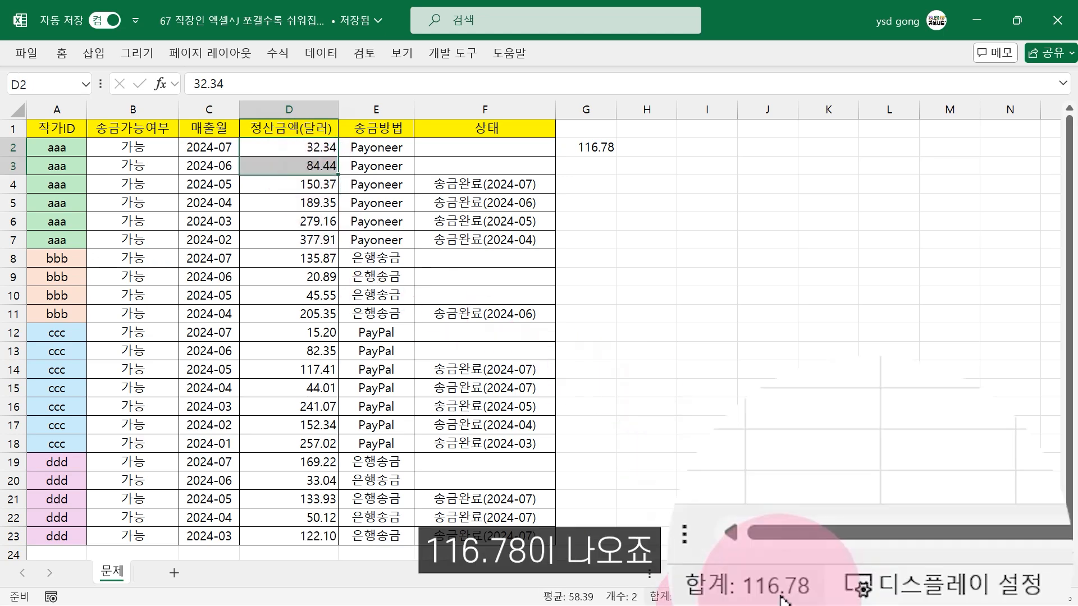
pyautogui.click(606, 150)
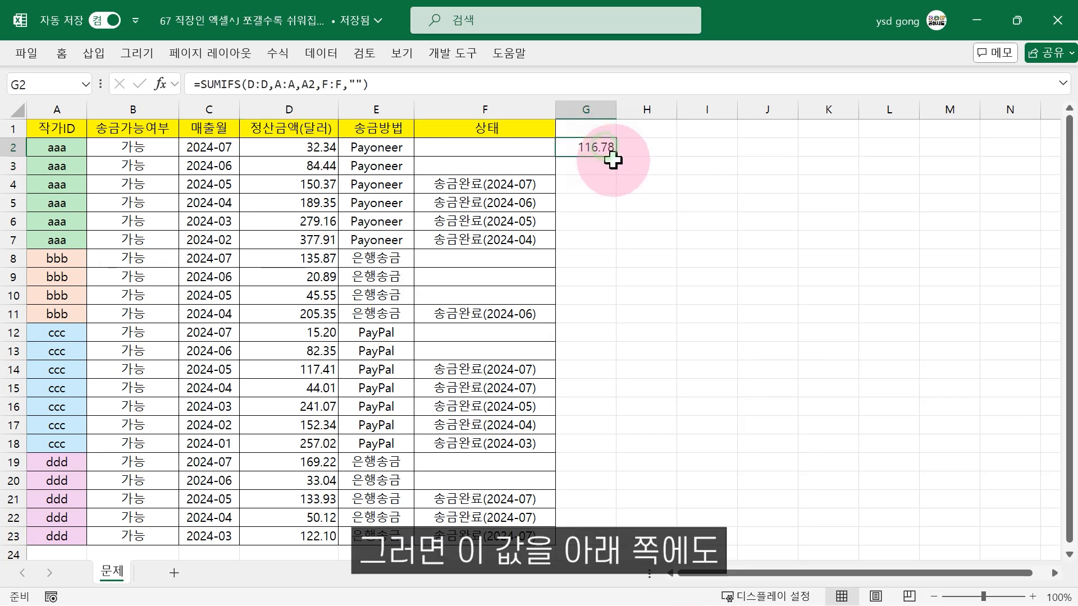
pyautogui.moveTo(618, 158); pyautogui.dragTo(618, 536)
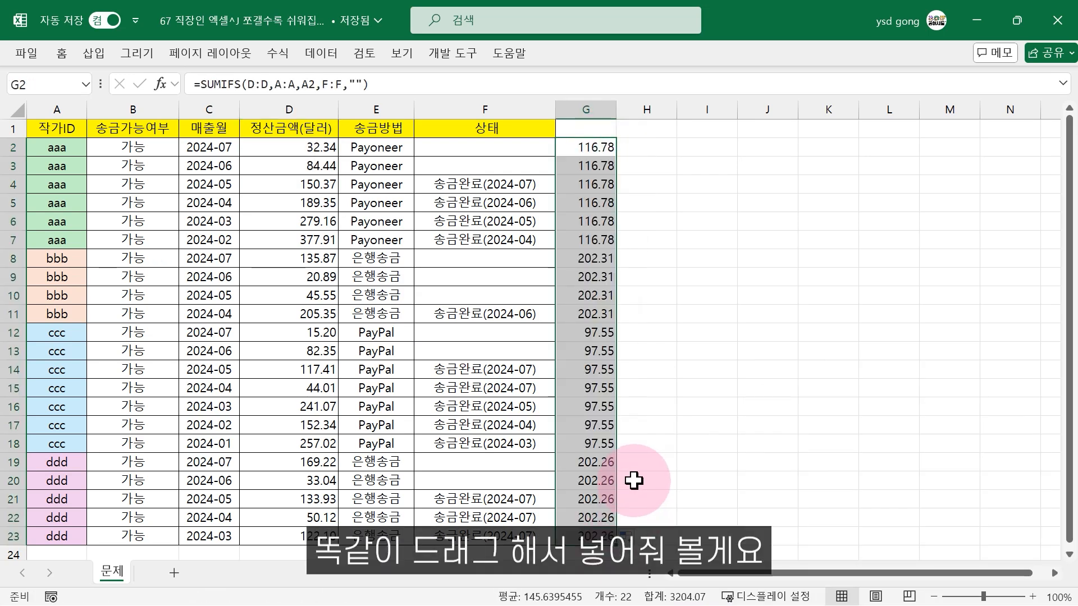
# Check the filled column G totals for each author against the sums of their blank-status amounts in column D
pyautogui.moveTo(579, 186); pyautogui.dragTo(590, 241)
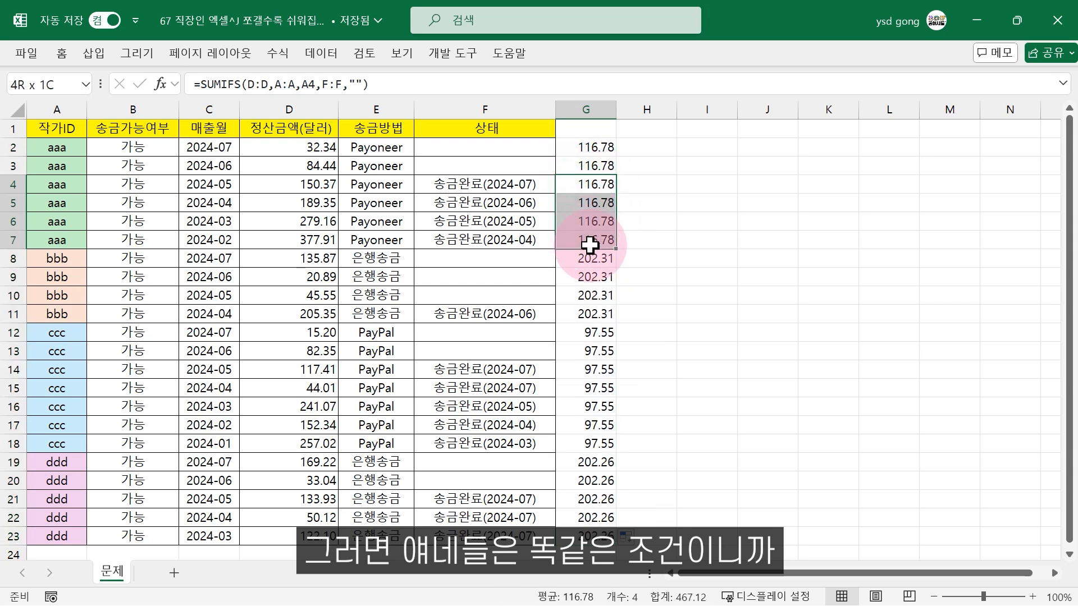
pyautogui.doubleClick(589, 240)
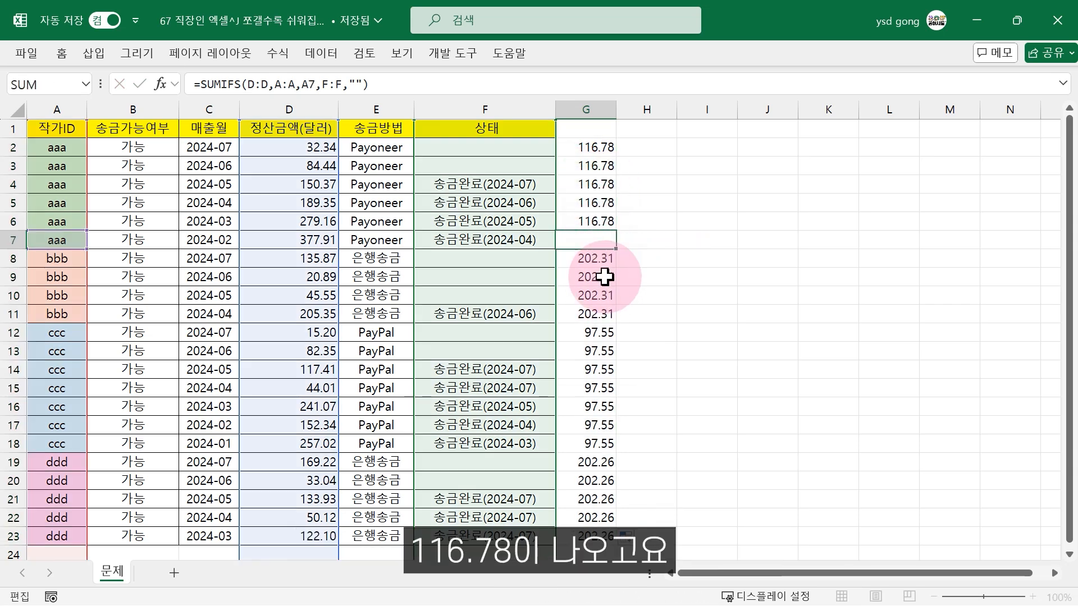
pyautogui.press('Escape')
pyautogui.click(611, 257)
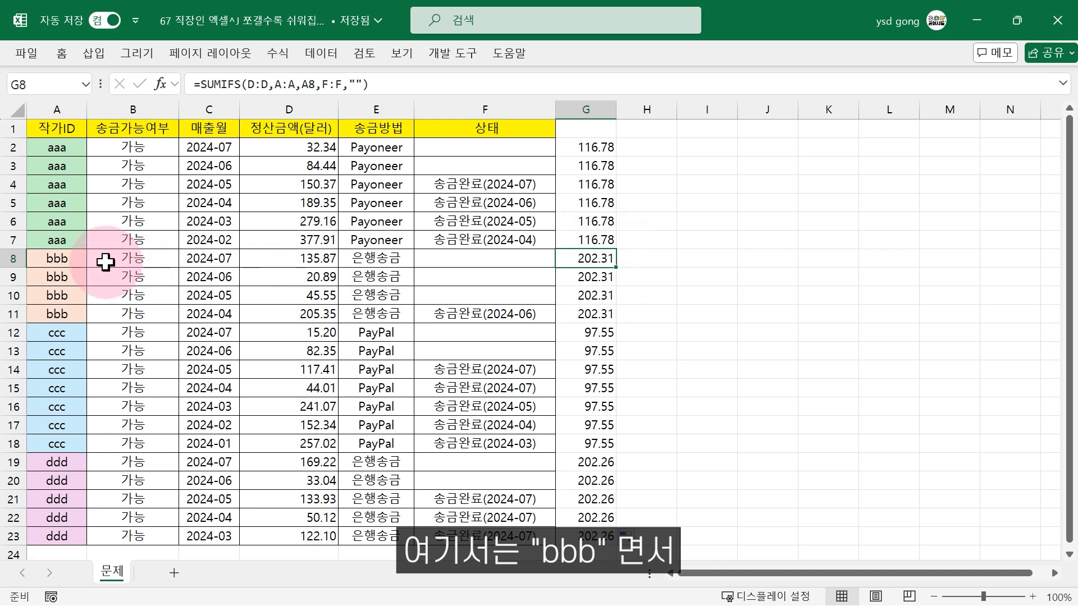
pyautogui.click(63, 258)
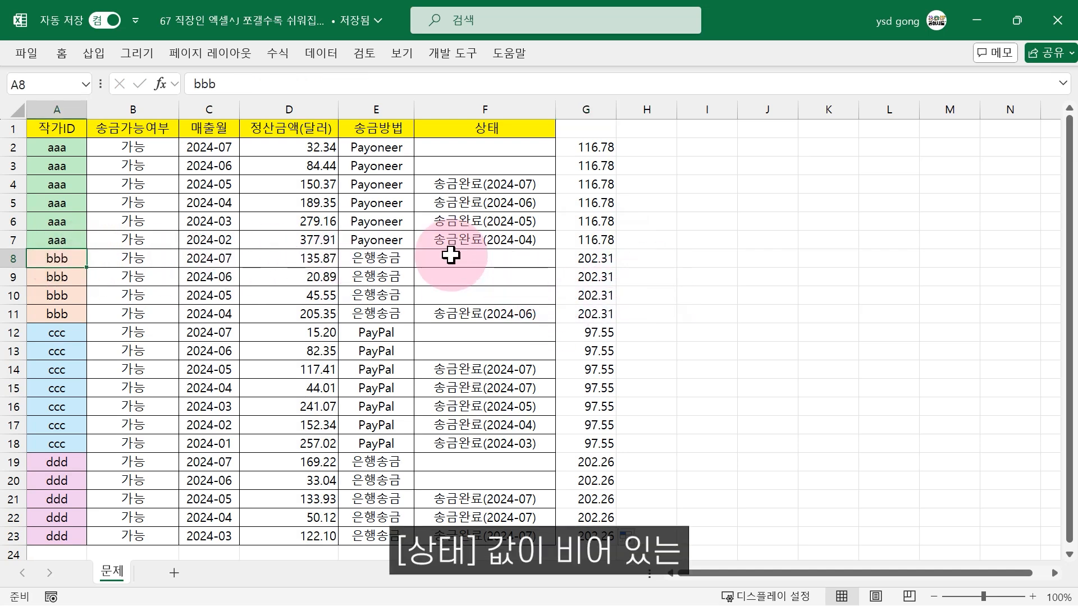
pyautogui.moveTo(320, 259); pyautogui.dragTo(319, 301)
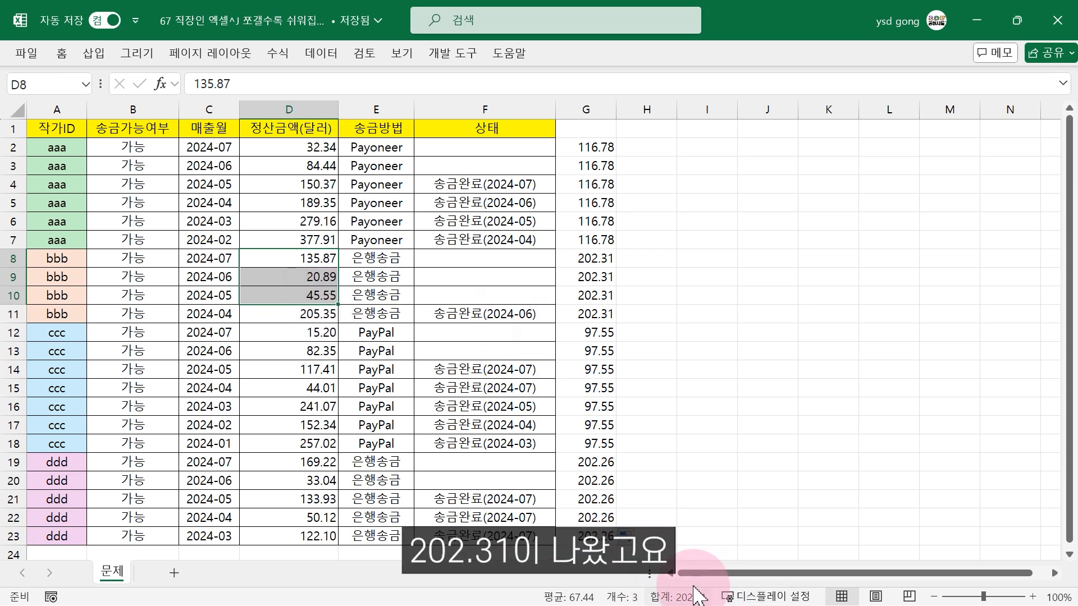
pyautogui.moveTo(315, 332); pyautogui.dragTo(315, 351)
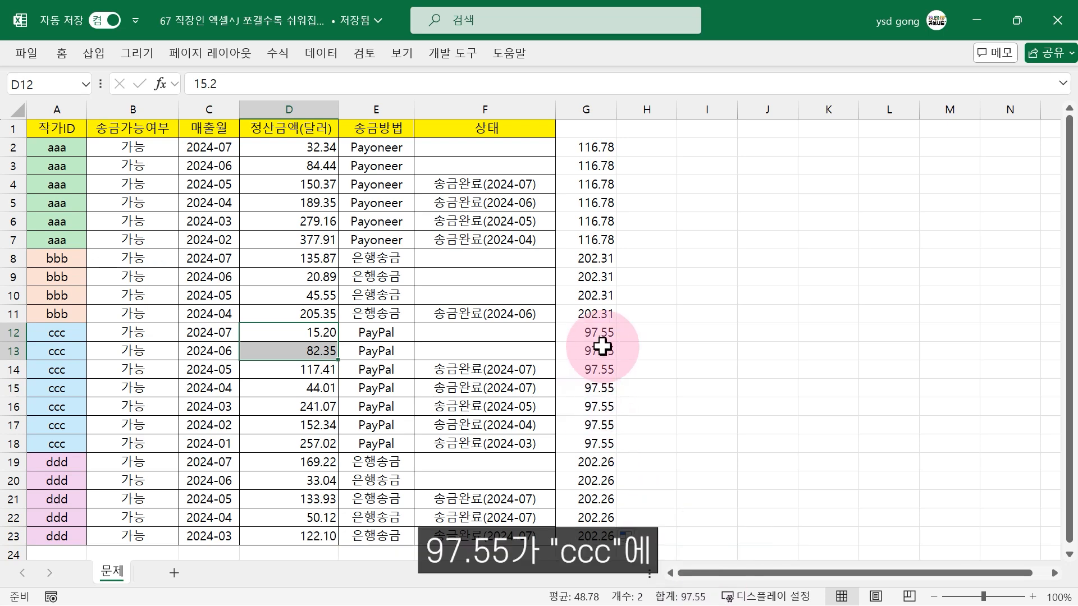
pyautogui.moveTo(608, 333); pyautogui.dragTo(611, 444)
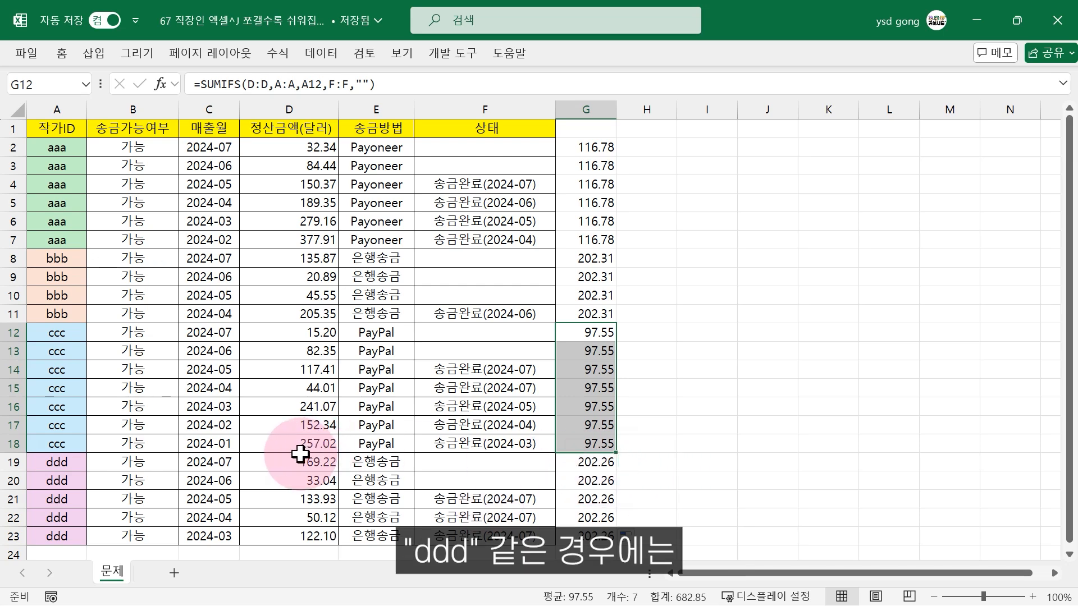
pyautogui.moveTo(317, 462); pyautogui.dragTo(321, 486)
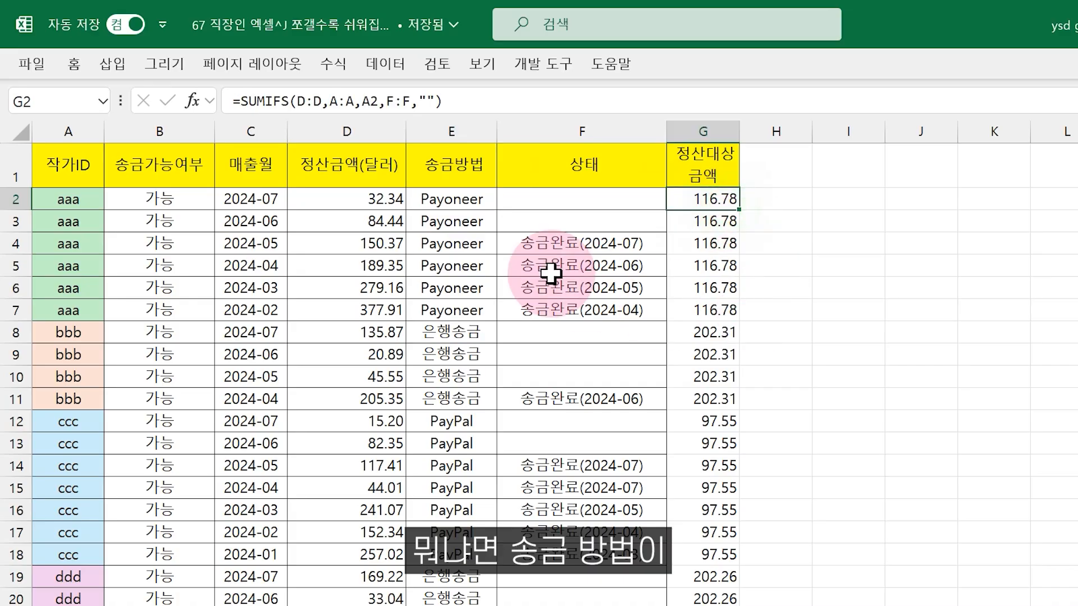
# Compare the payment methods in column E for Payoneer, bank transfer (은행송금) and PayPal rows with the adjacent settlement totals in column G
pyautogui.click(482, 199)
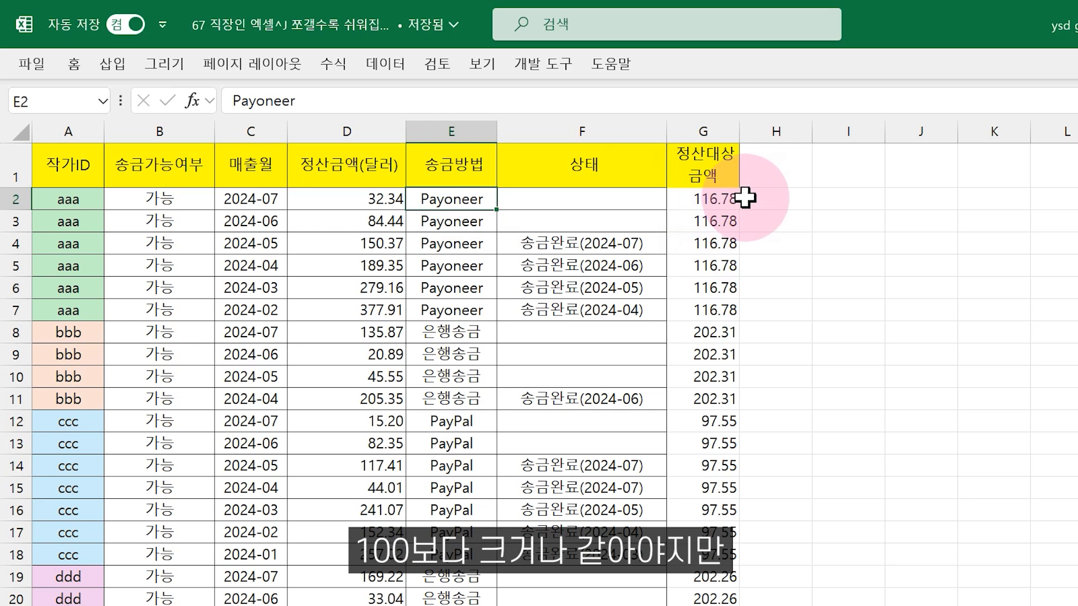
pyautogui.click(786, 204)
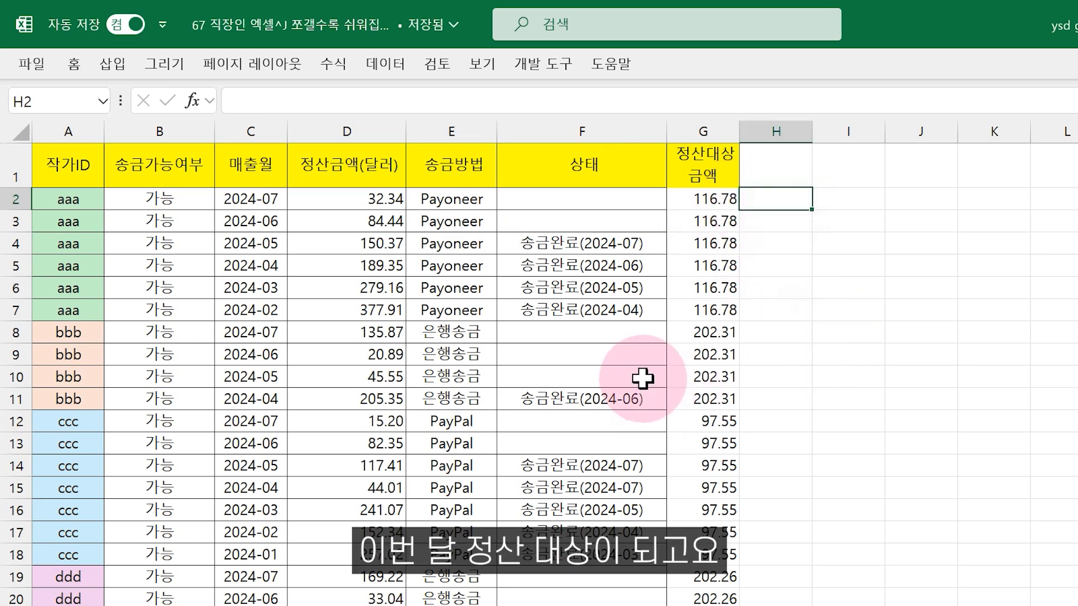
pyautogui.click(447, 332)
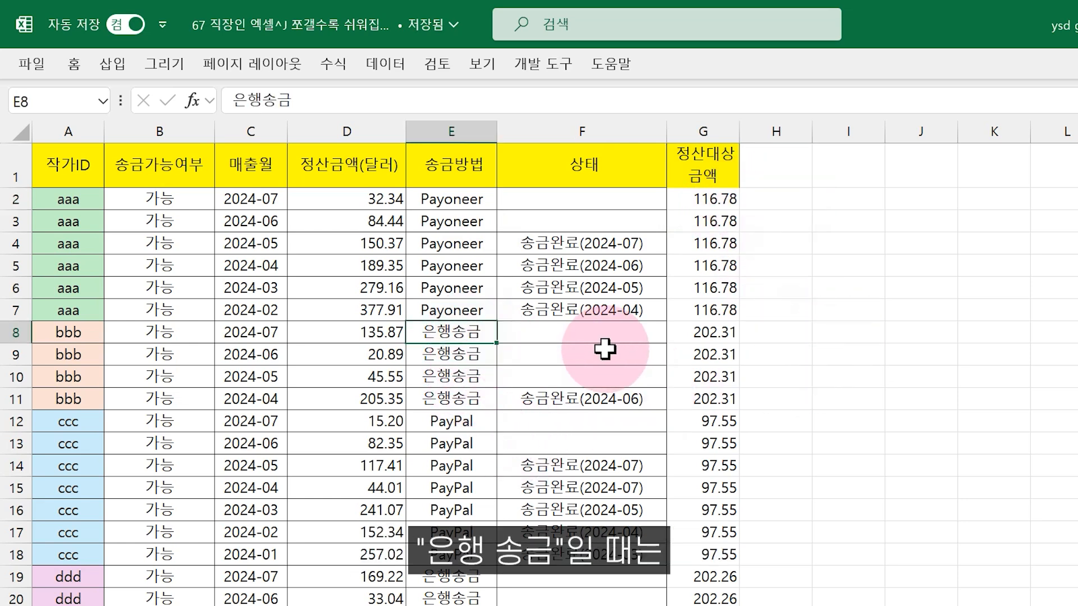
pyautogui.click(790, 334)
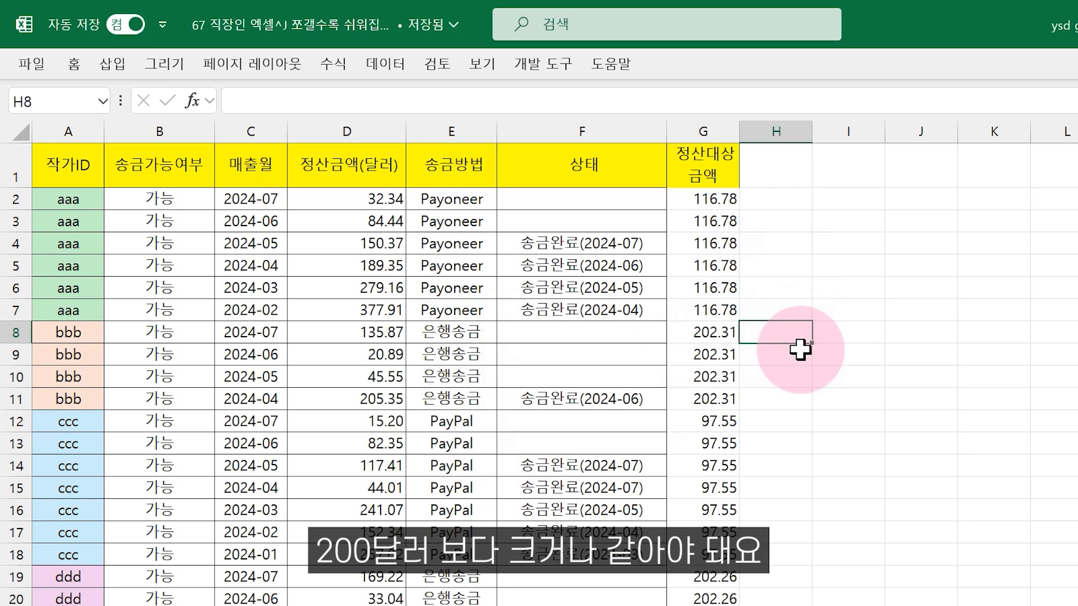
pyautogui.click(466, 425)
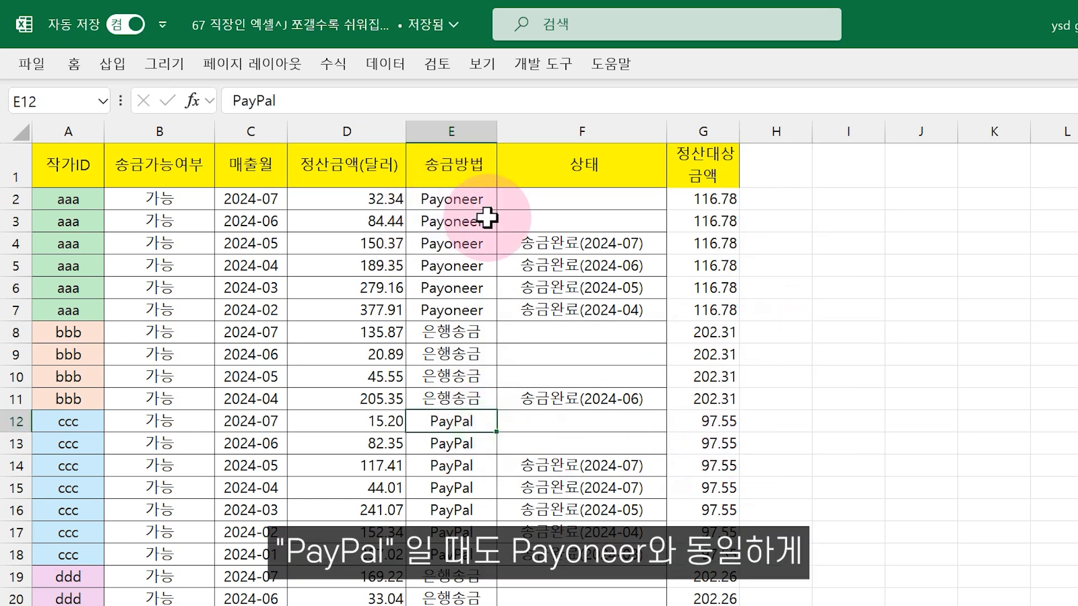
pyautogui.click(774, 422)
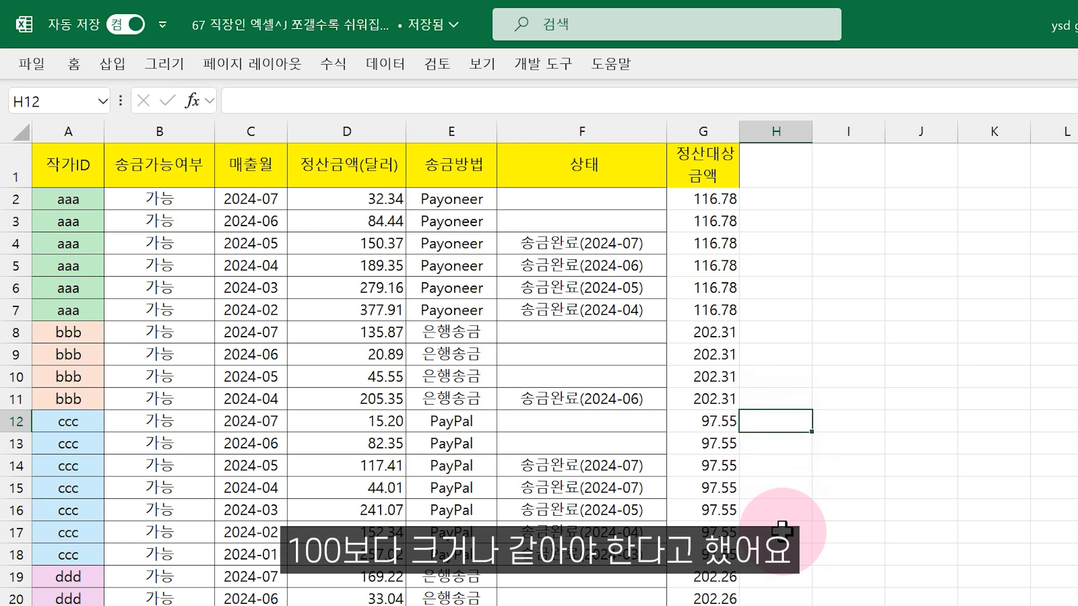
pyautogui.click(767, 576)
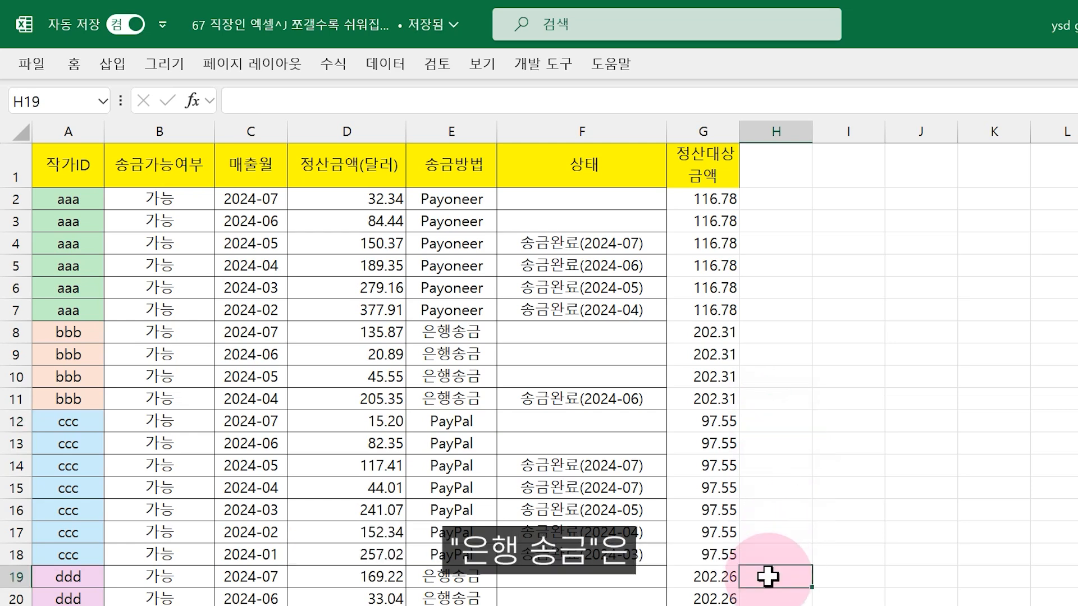
pyautogui.click(795, 200)
# Enter the header "정산기준 금액" in H1 for the payout threshold column
pyautogui.click(786, 154)
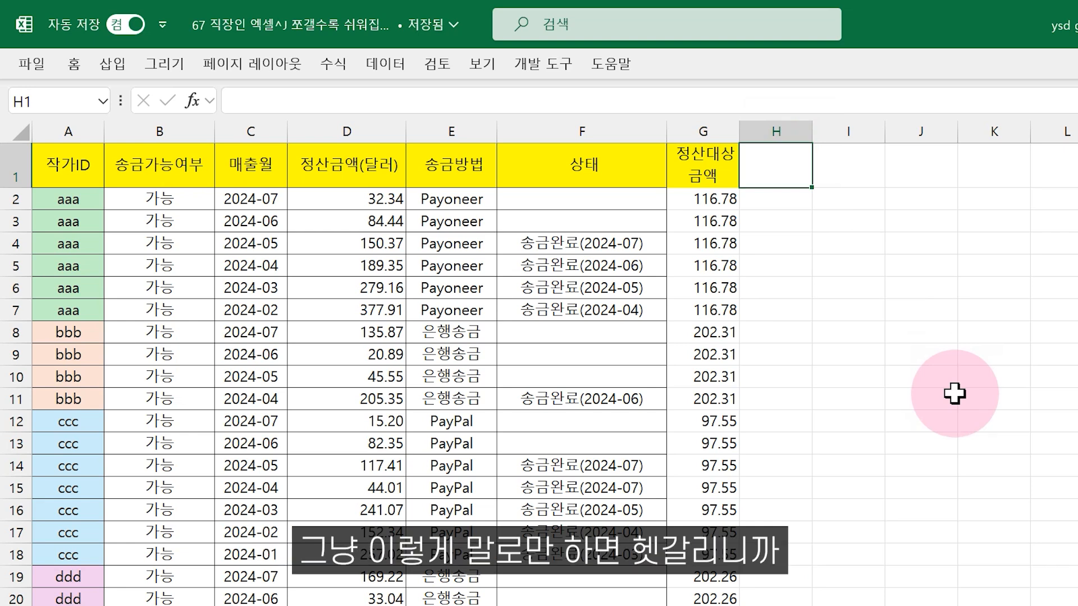
pyautogui.write('ㅈ')
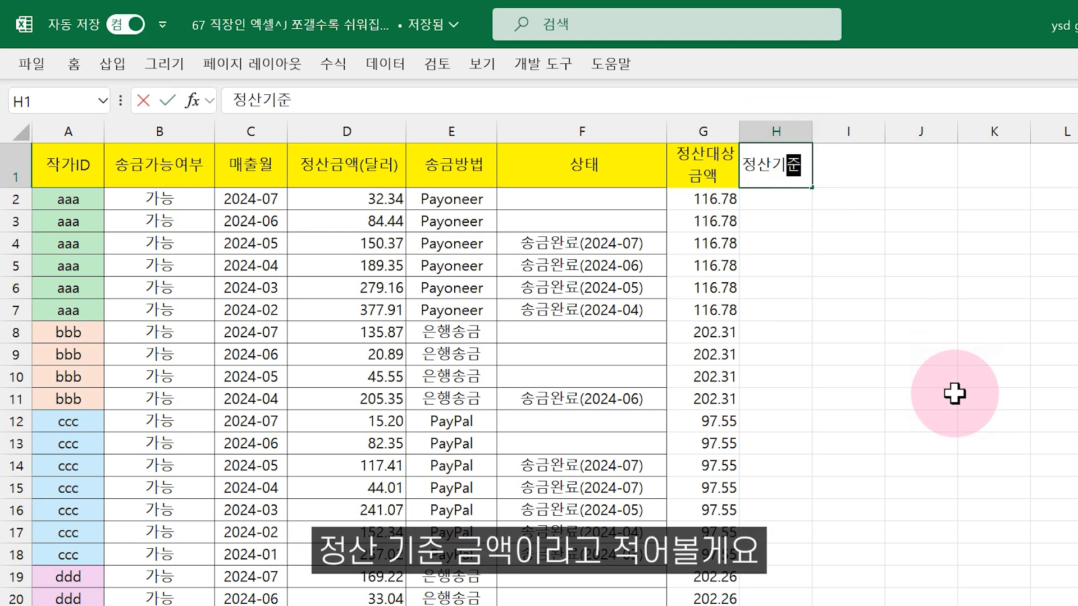
pyautogui.press('Return')
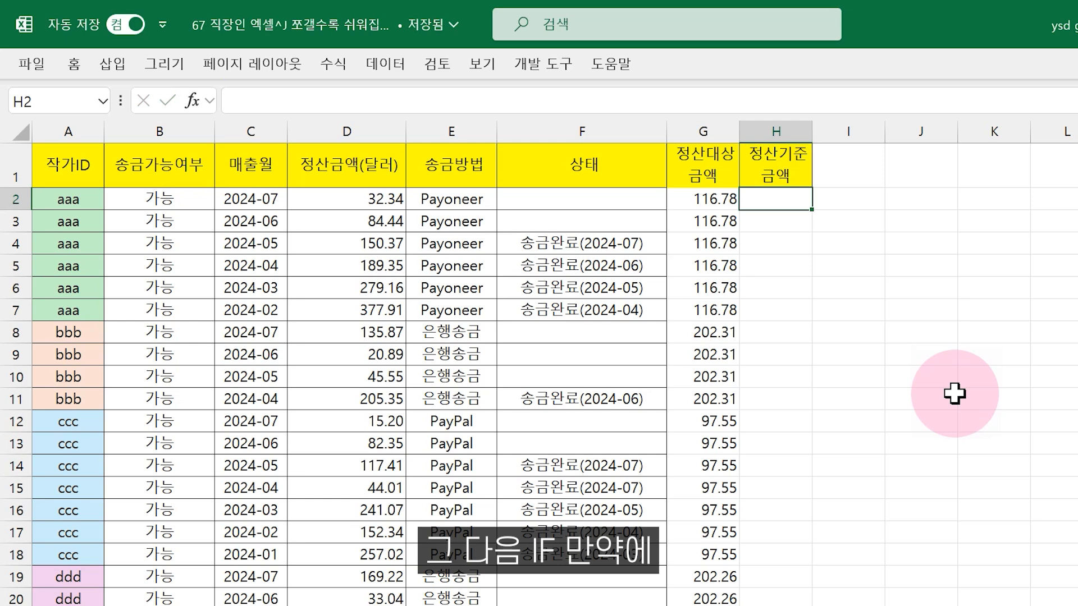
# Start an IF formula in H2 with an OR test for whether E2 equals "Payoneer" or "PayPal"
pyautogui.write('=if(')
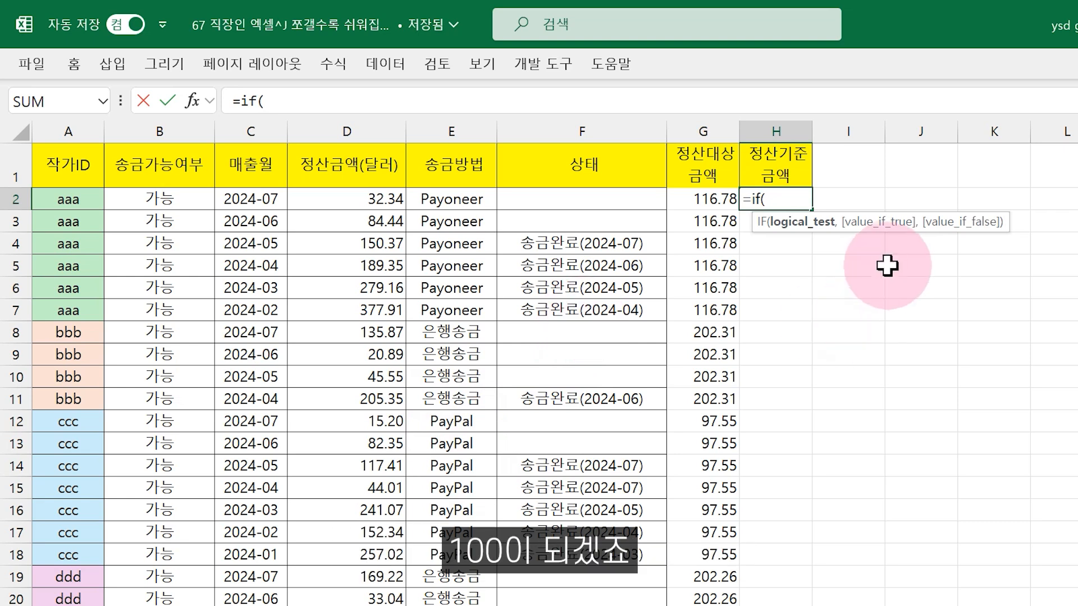
pyautogui.write('or')
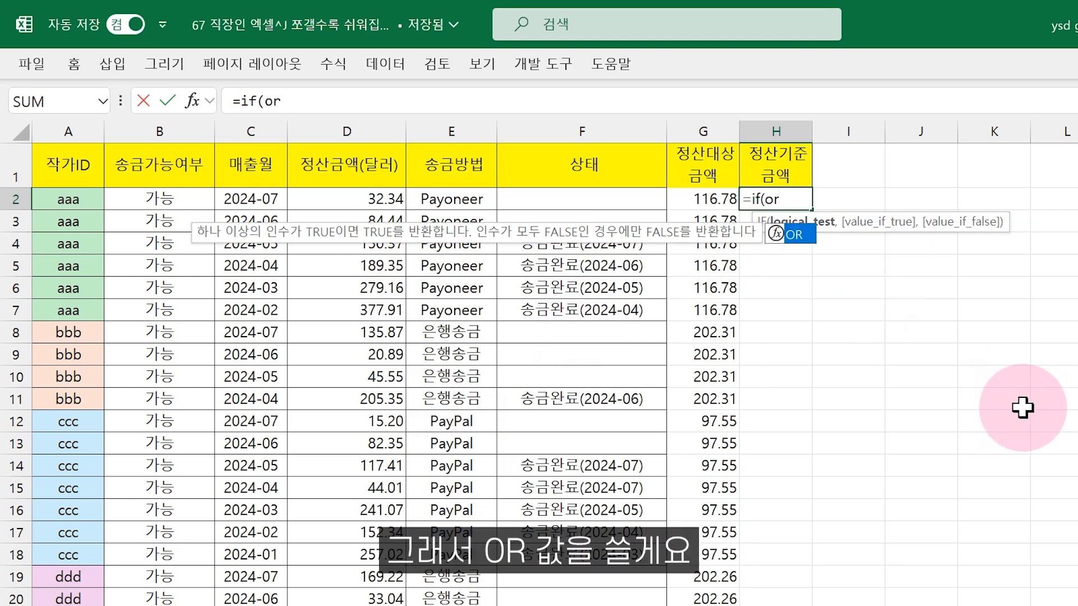
pyautogui.write('(')
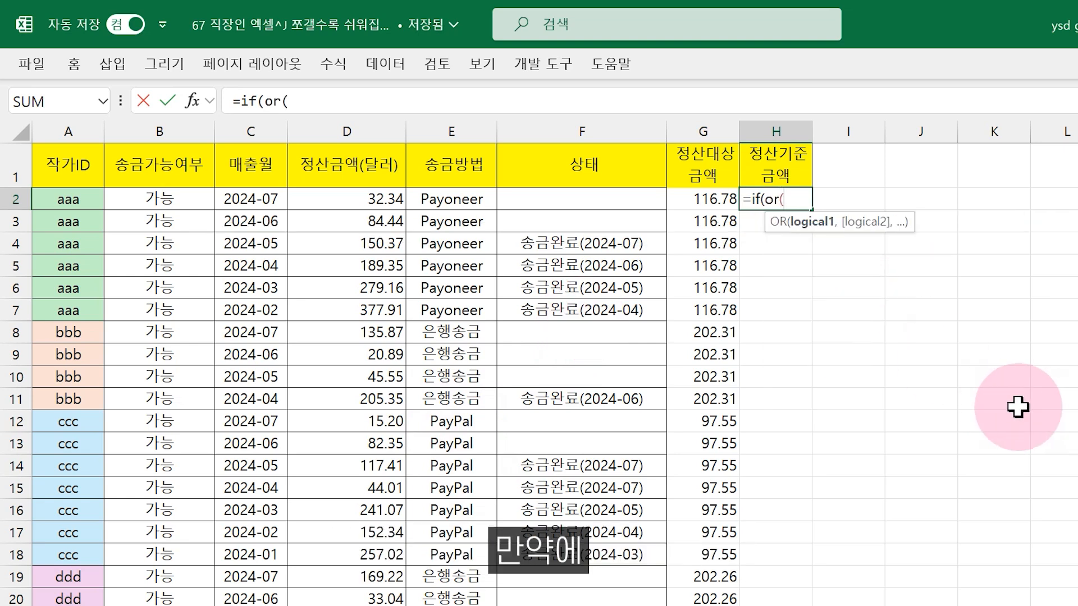
pyautogui.click(430, 205)
pyautogui.write('="Payoneer"')
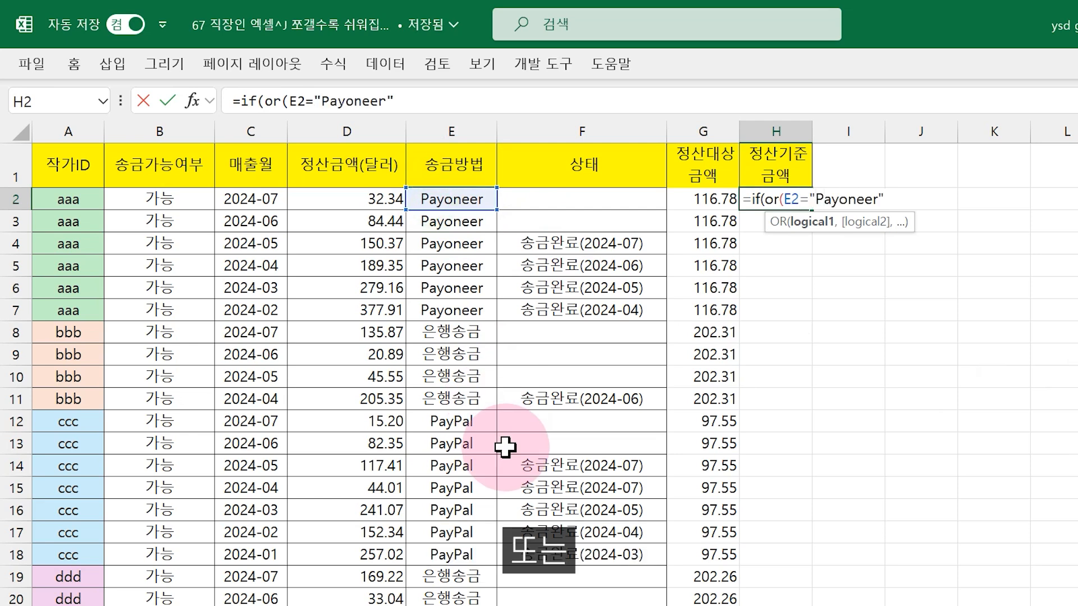
pyautogui.write(',e2')
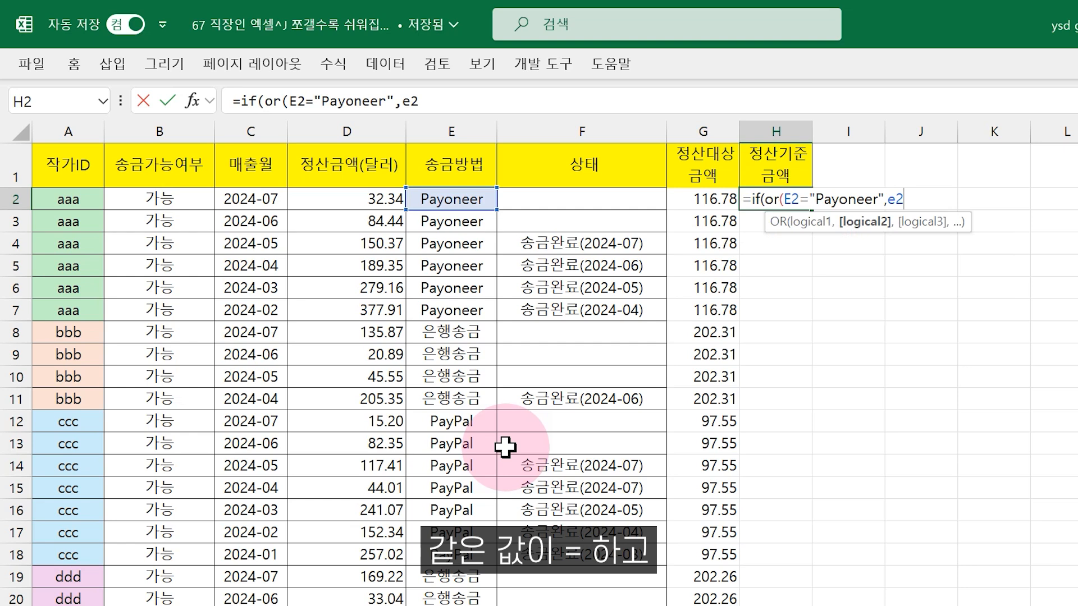
pyautogui.write('="PayPal"),')
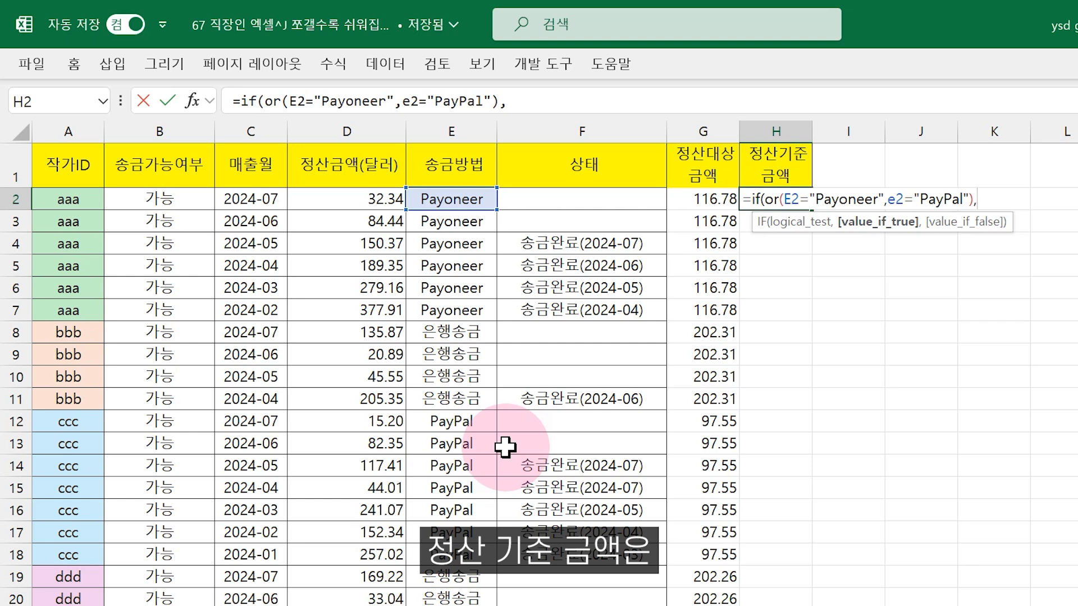
# Make the H2 formula return 100 if true and 200 if false, and copy it down column H
pyautogui.write('100,')
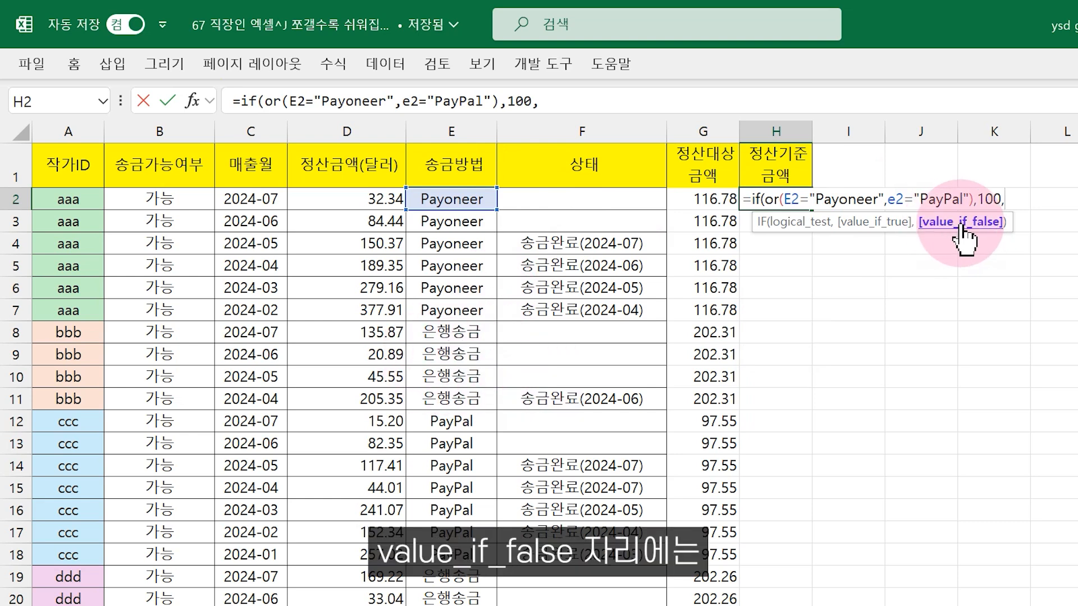
pyautogui.write('200)')
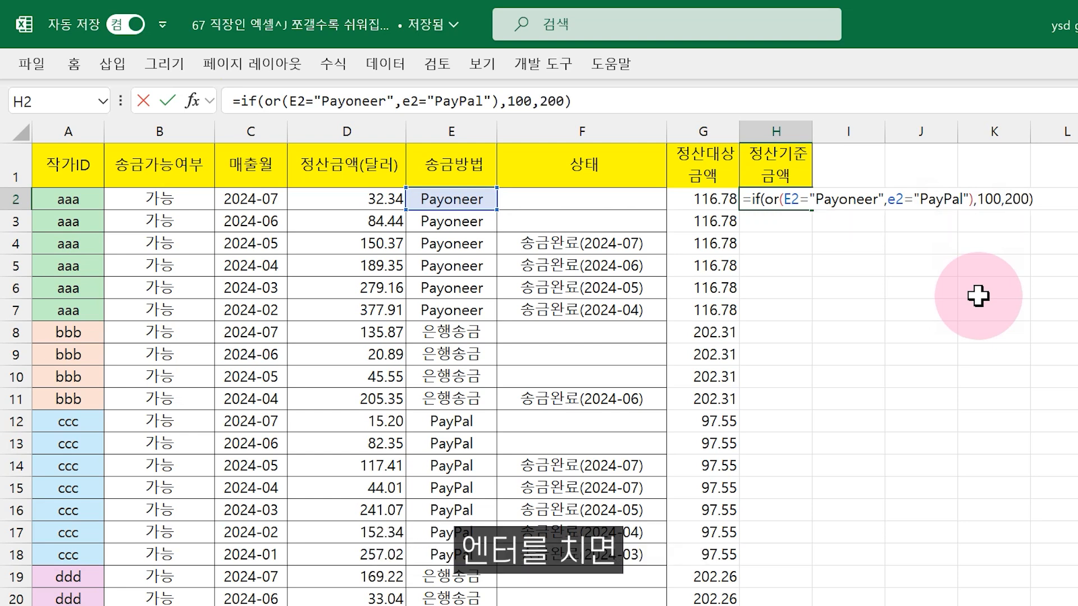
pyautogui.press('Return')
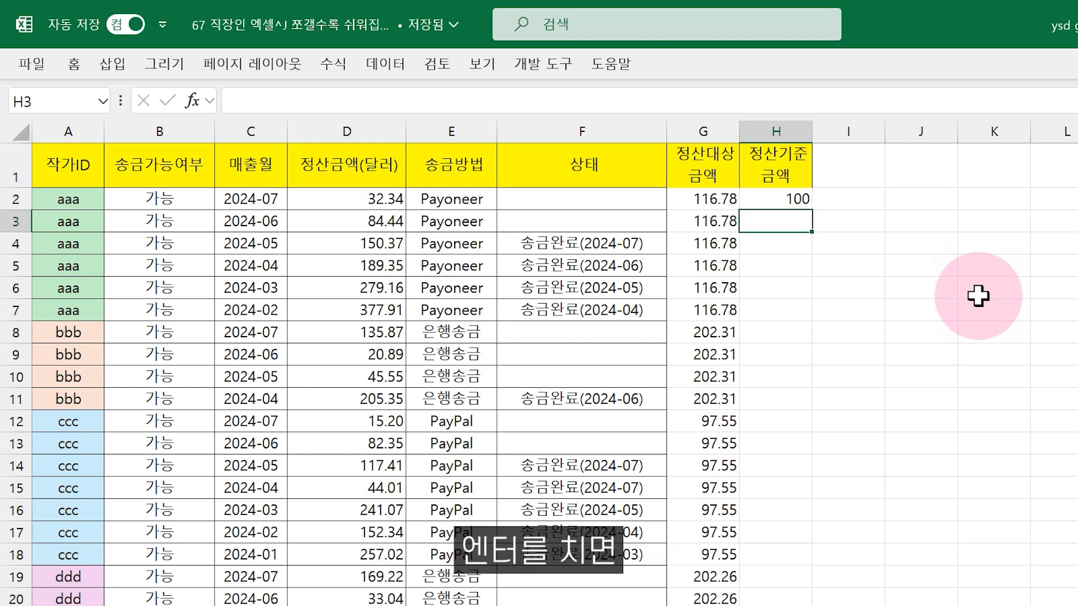
pyautogui.click(784, 198)
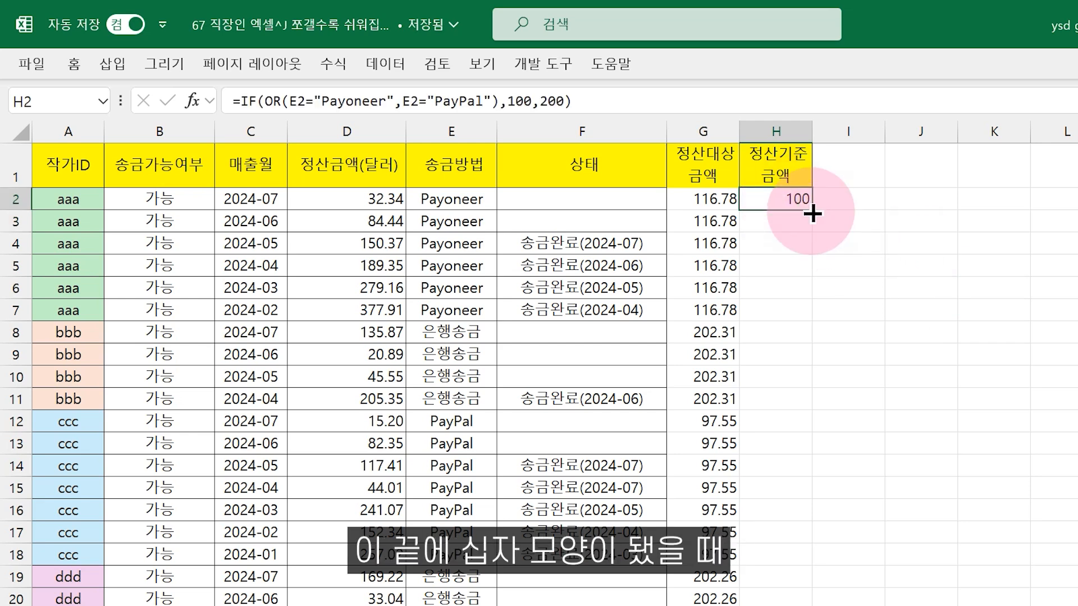
pyautogui.doubleClick(812, 213)
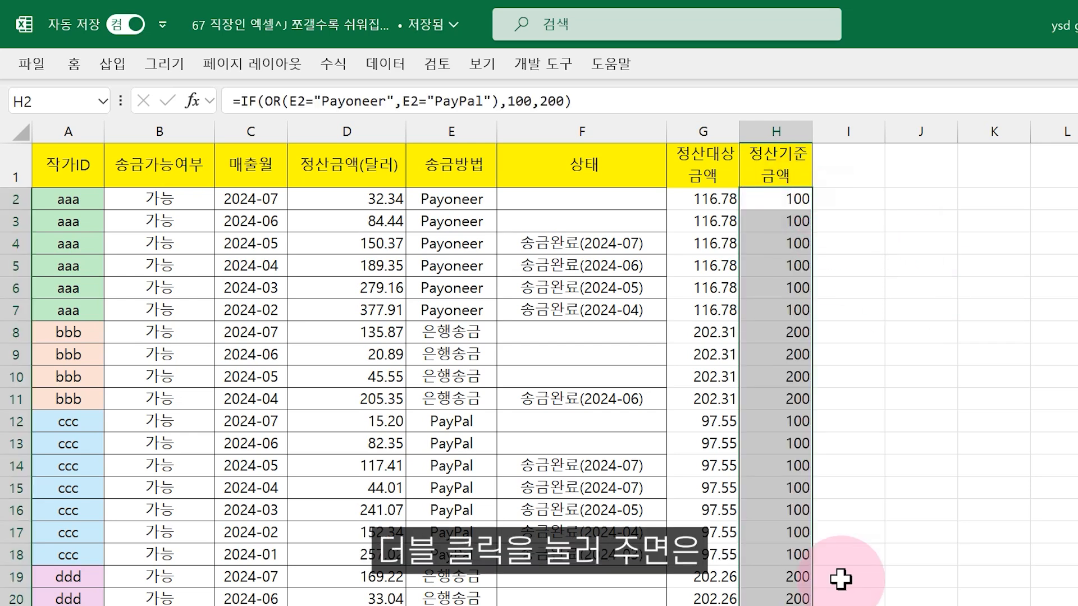
pyautogui.click(793, 333)
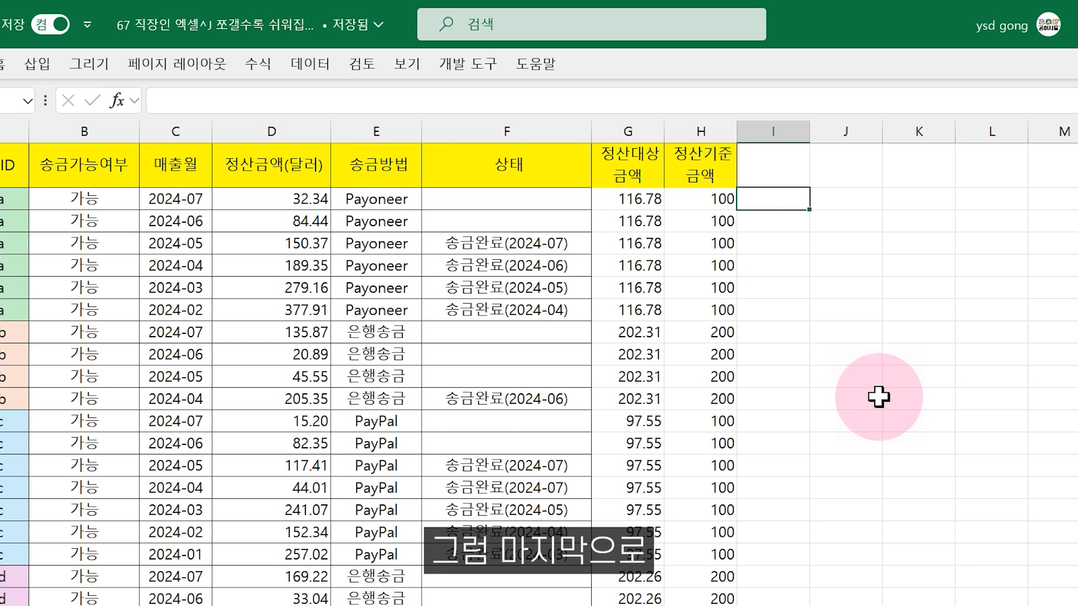
# Enter the header "판별" in I1
pyautogui.press('Up')
pyautogui.write('ㅅ')
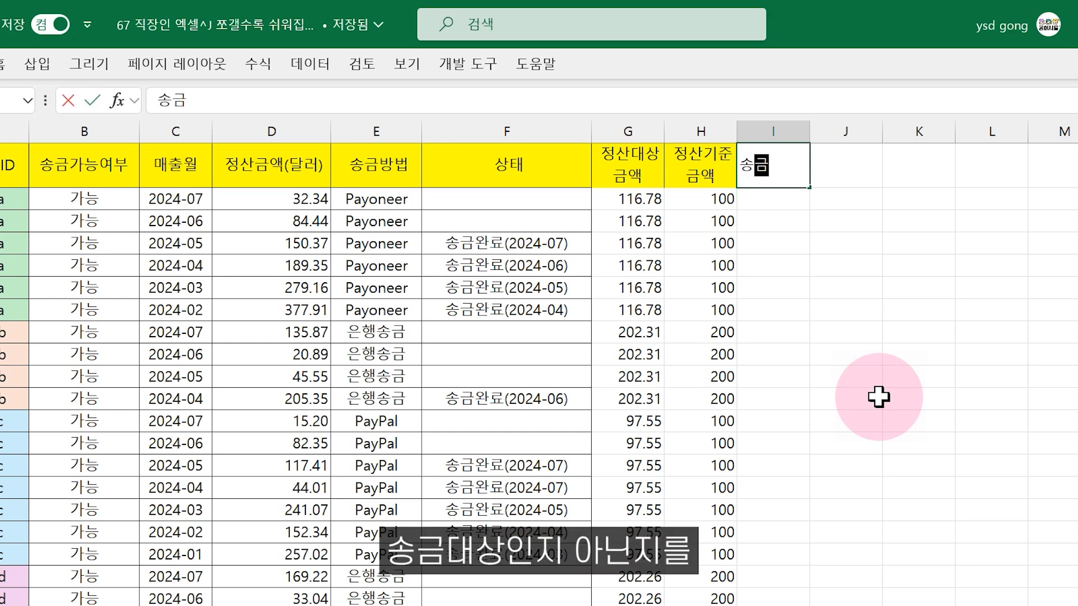
pyautogui.write('파')
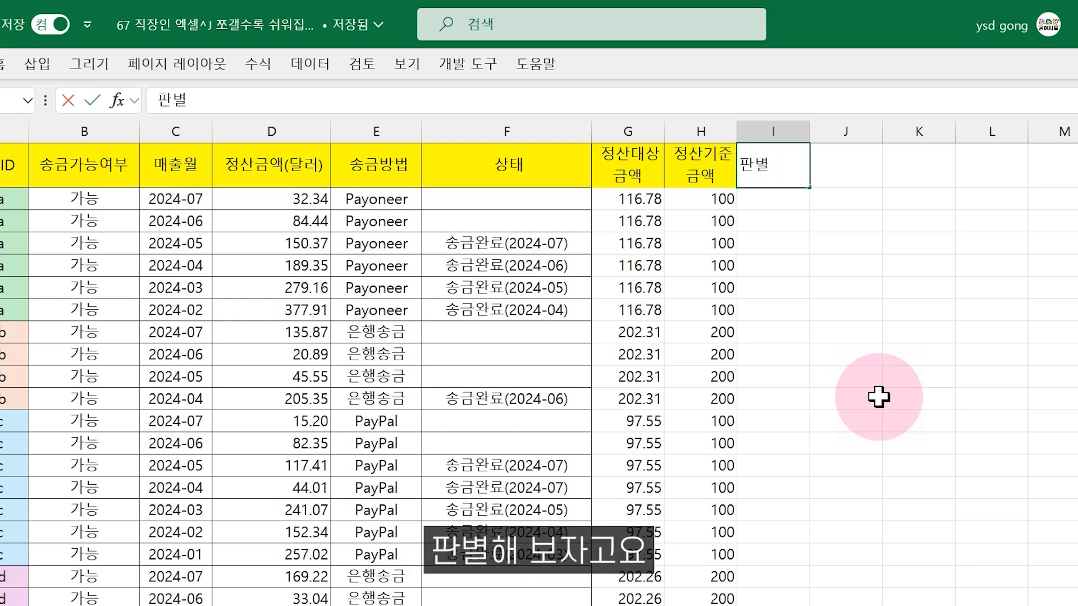
pyautogui.write('ㄴ별')
pyautogui.press('Return')
# Enter a nested IF in I2: if F2 is "", return "송금대상" when G2>=H2, else "기준미달"; if F2 is not blank, return ""
pyautogui.write('=if(')
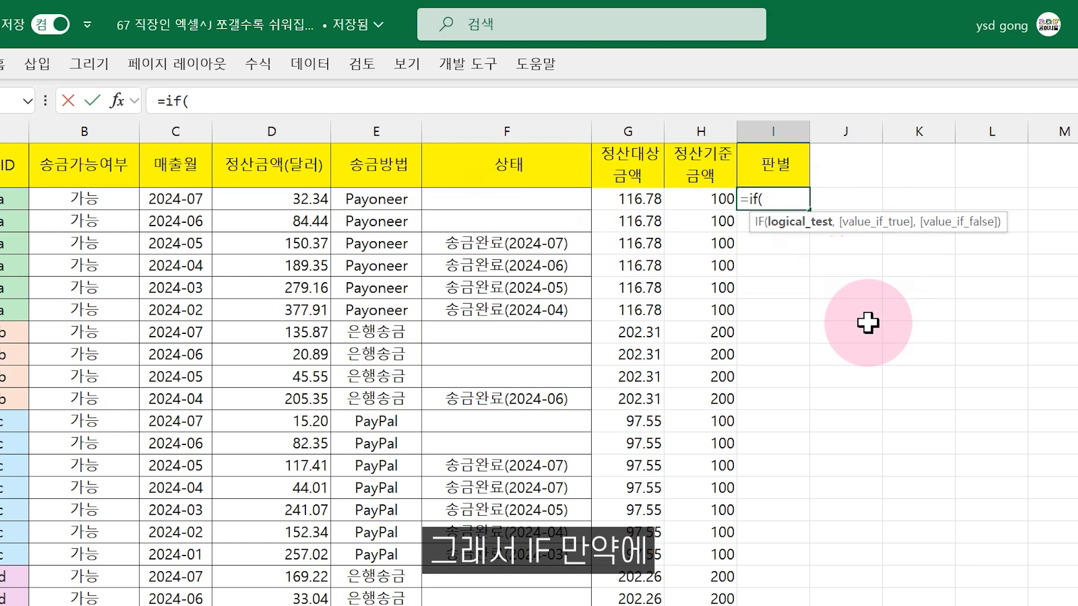
pyautogui.click(565, 200)
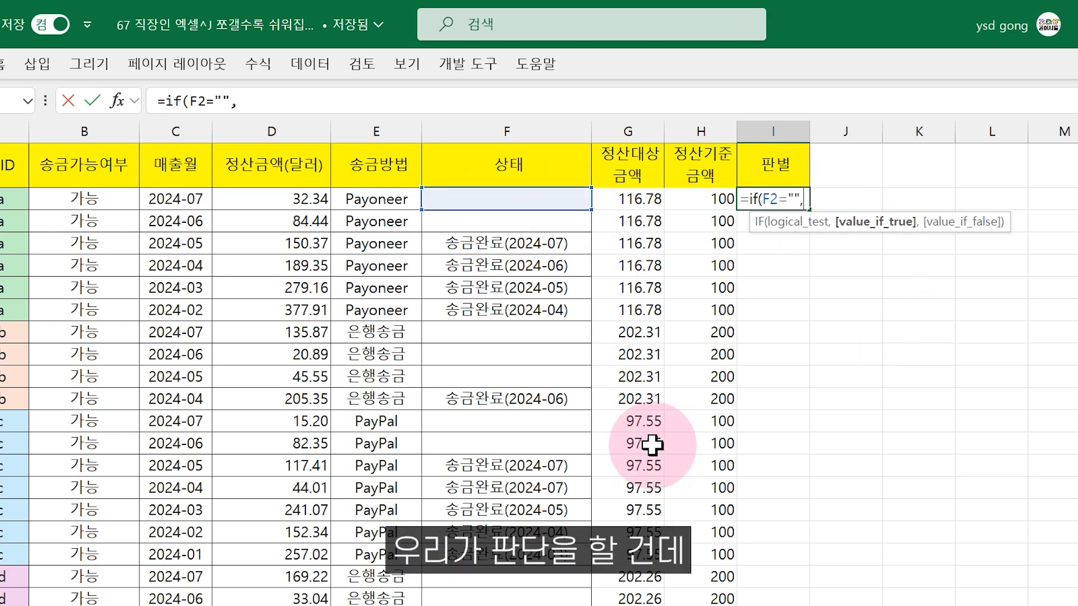
pyautogui.write('if(')
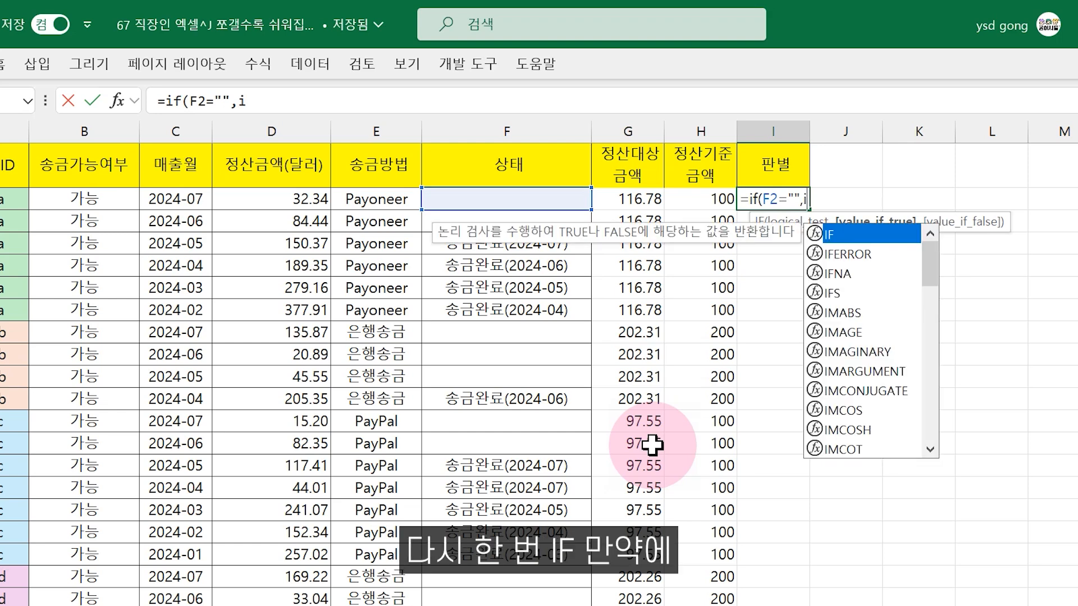
pyautogui.click(649, 200)
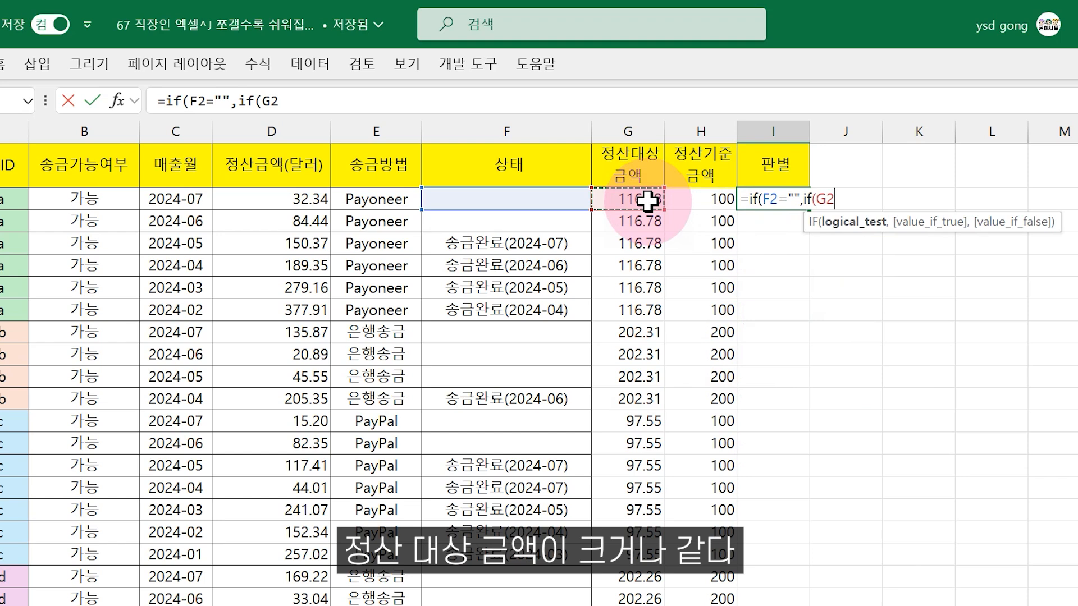
pyautogui.click(696, 201)
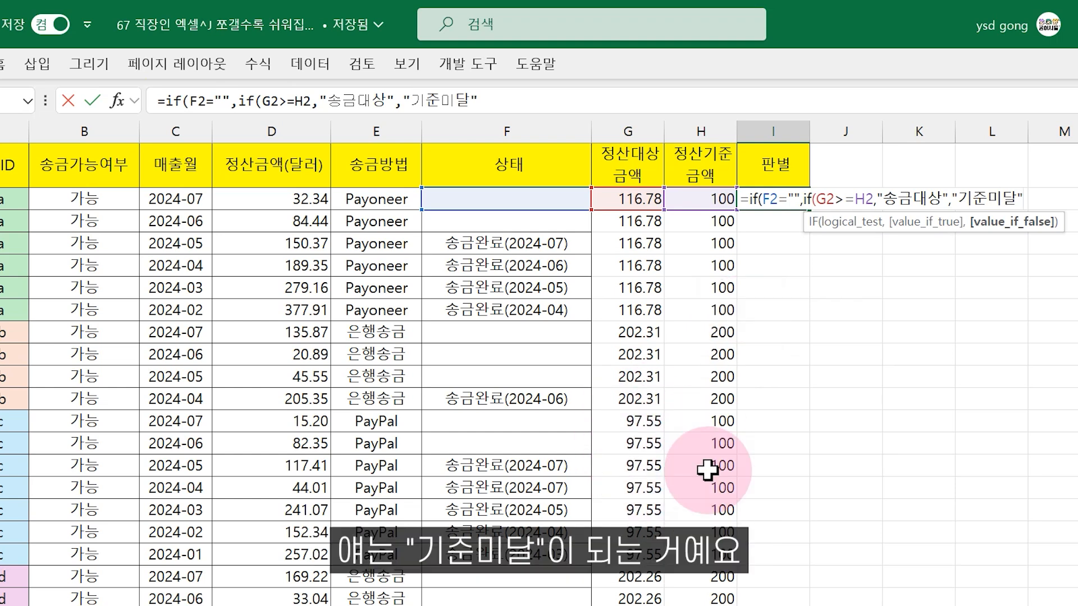
pyautogui.write('),')
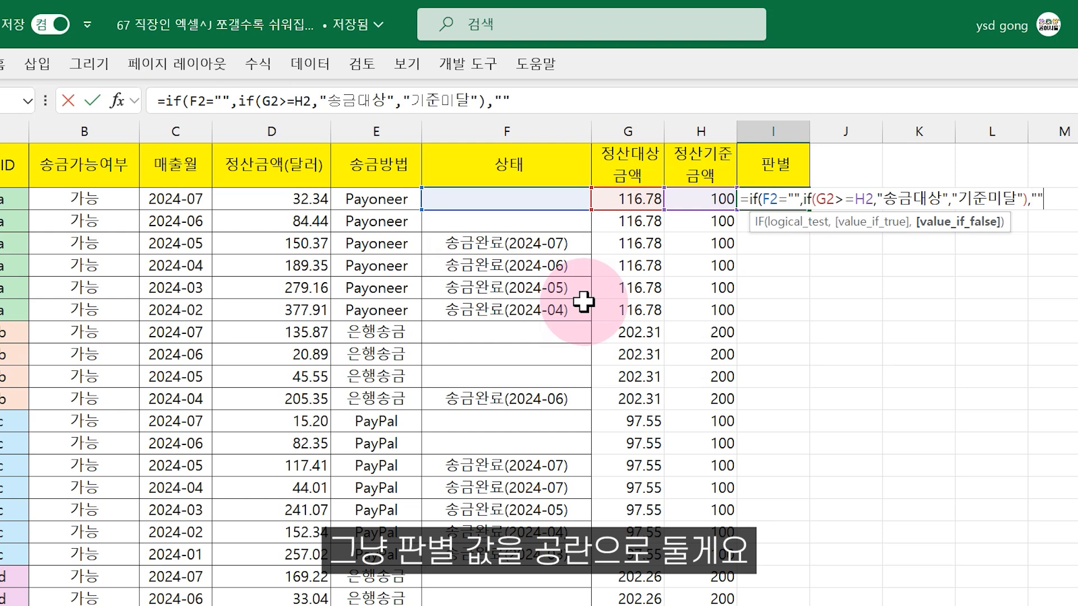
pyautogui.write(')')
pyautogui.press('Return')
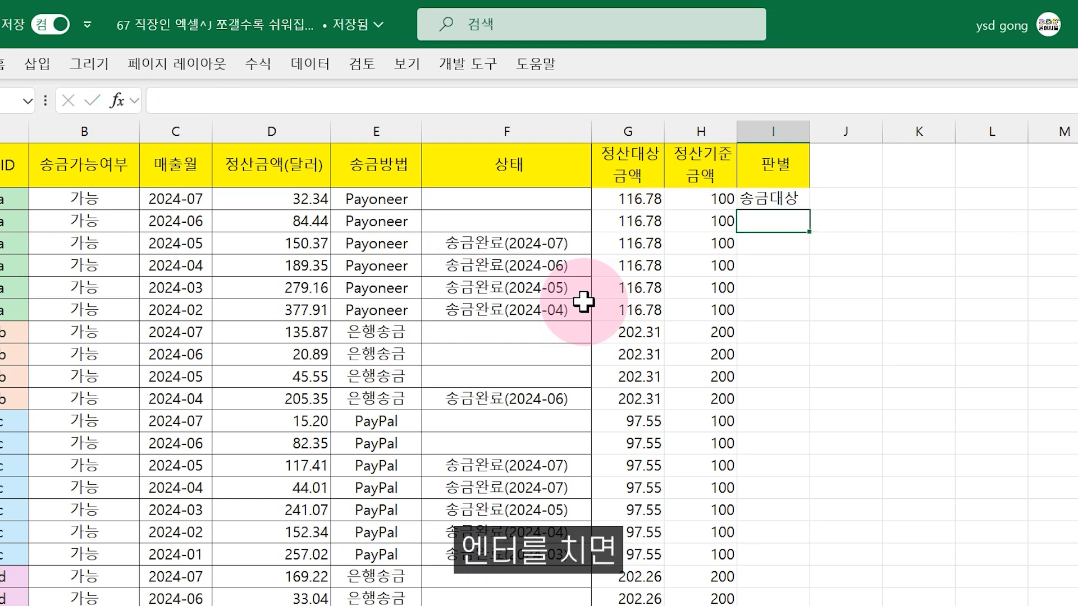
# Copy the I2 formula down column I and check the results for the bbb and ccc rows
pyautogui.click(765, 202)
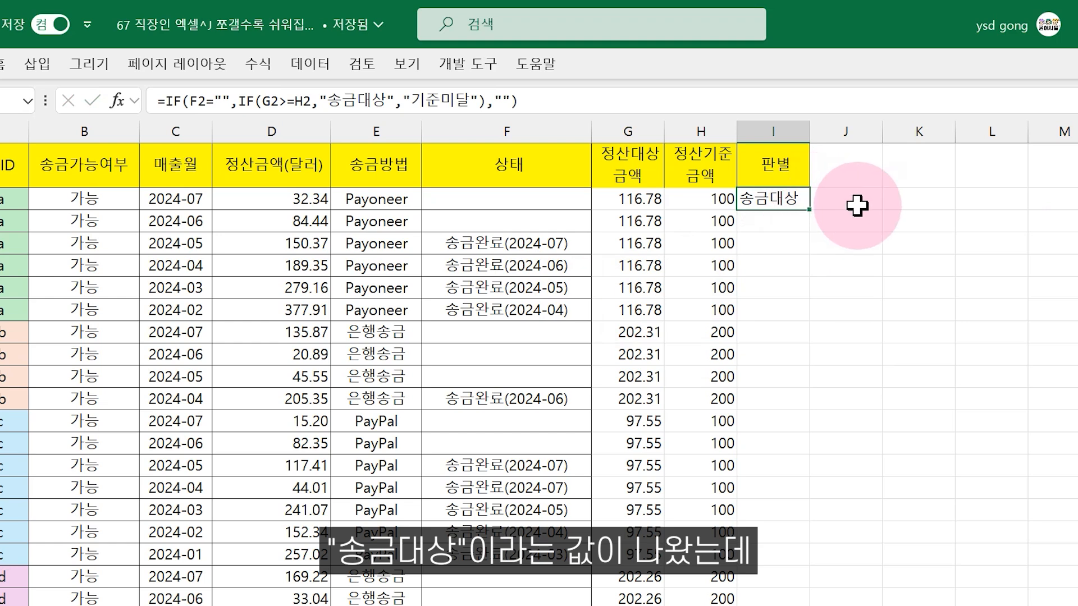
pyautogui.doubleClick(809, 209)
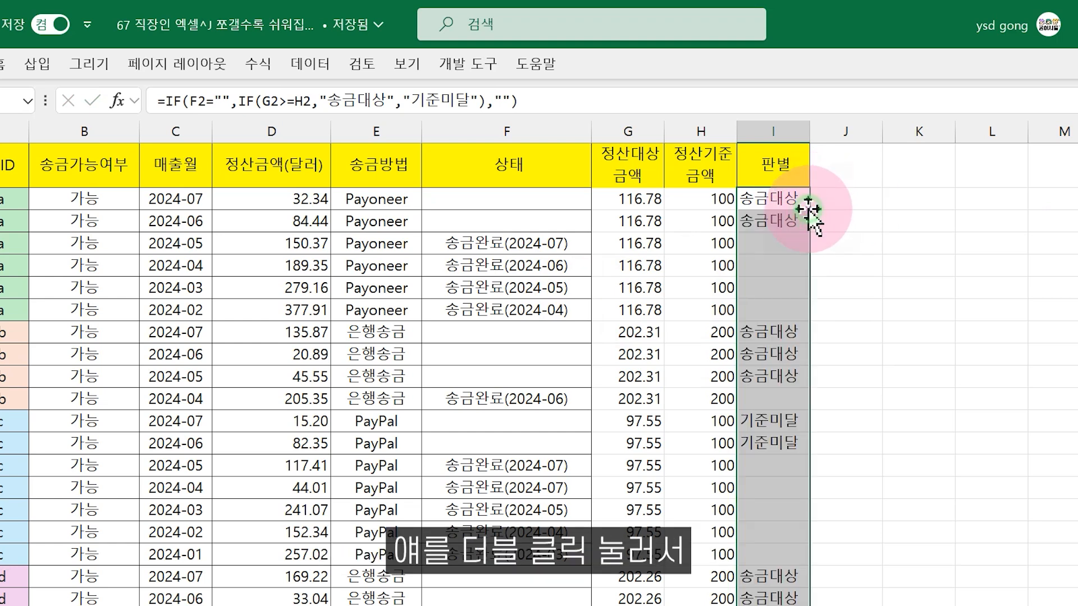
pyautogui.moveTo(772, 197); pyautogui.dragTo(788, 385)
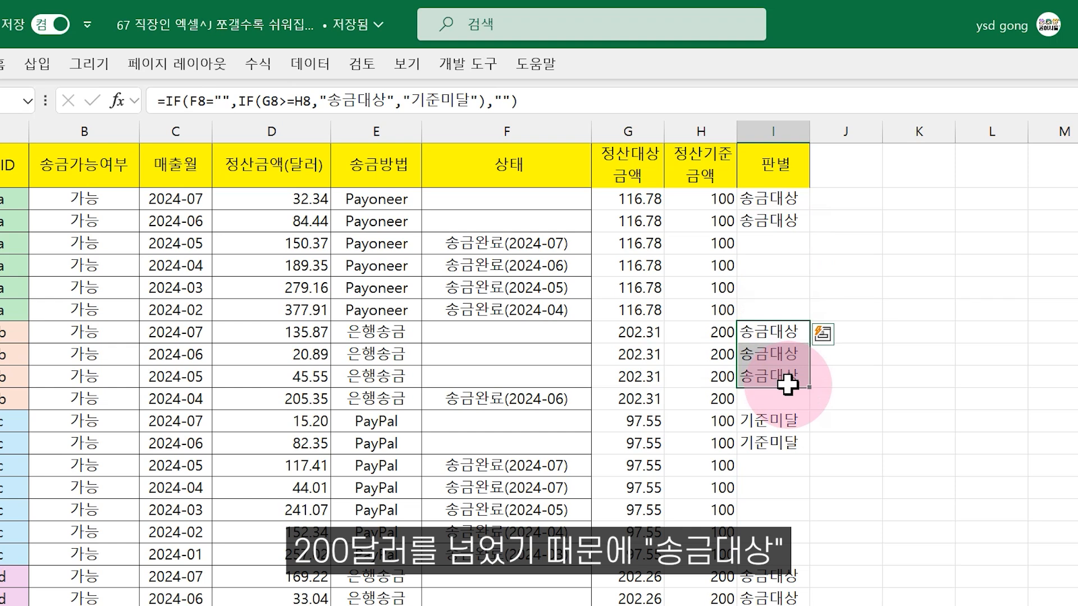
pyautogui.click(789, 419)
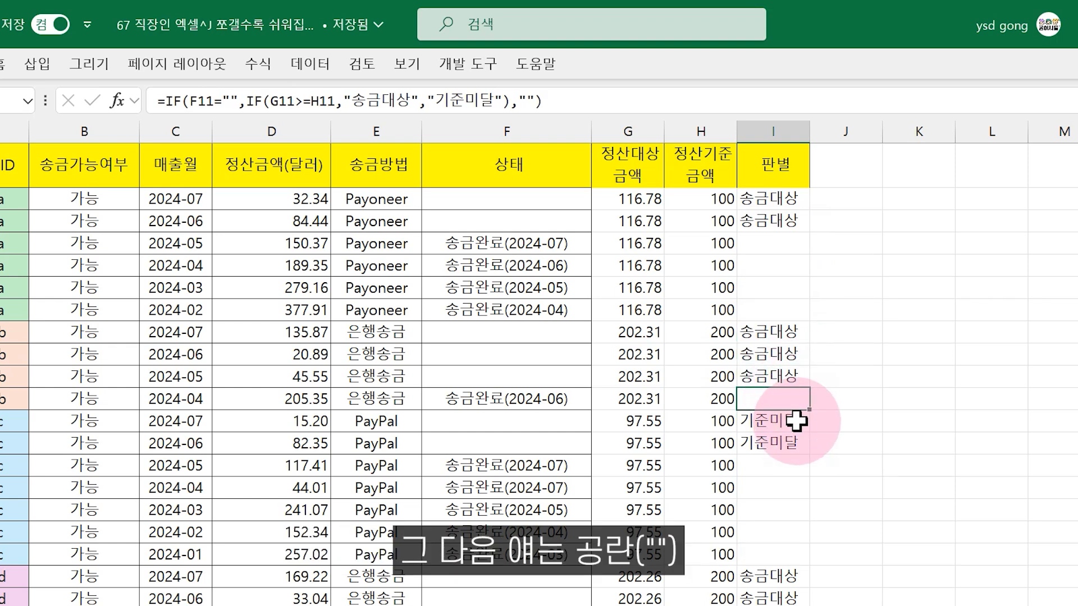
# Check the 판별 results for the ccc and ddd rows, and examine the 송금가능여부 column
pyautogui.moveTo(792, 420); pyautogui.dragTo(786, 442)
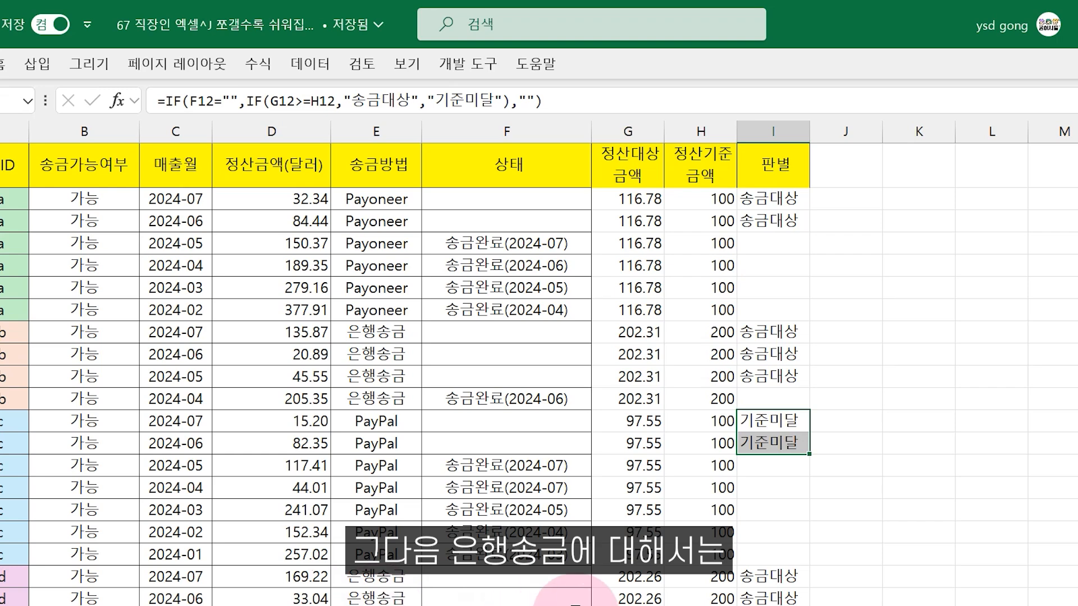
pyautogui.click(797, 578)
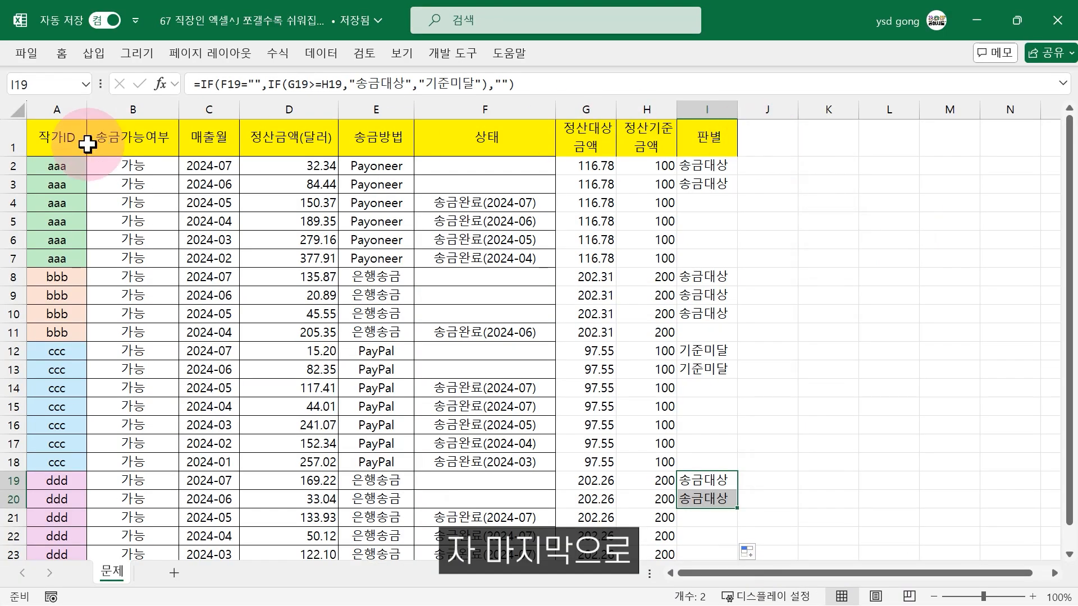
pyautogui.click(107, 140)
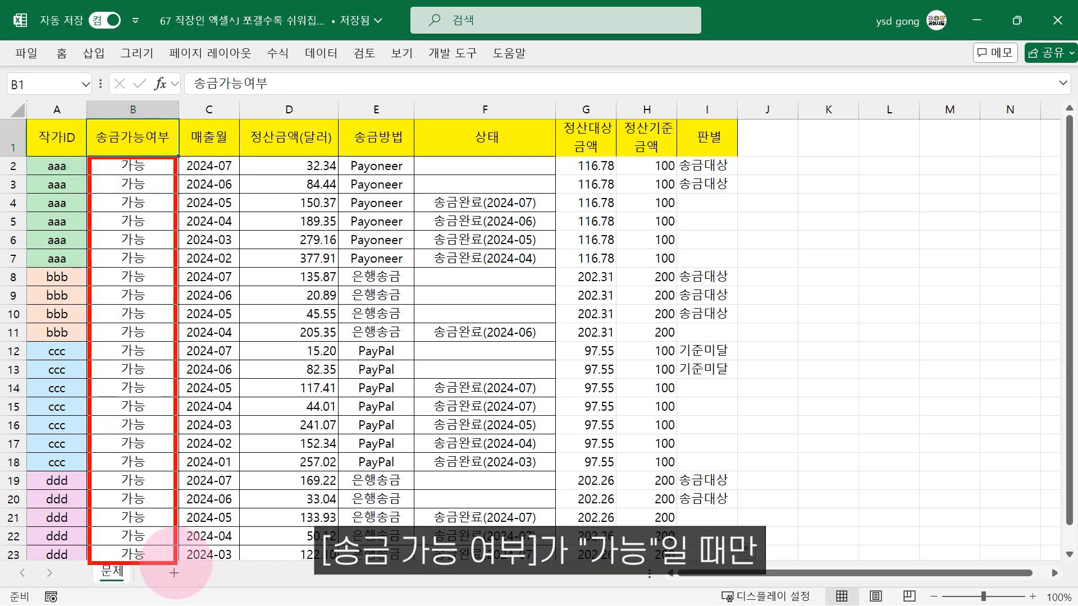
pyautogui.moveTo(142, 154)
pyautogui.mouseDown()
pyautogui.moveTo(418, 150)
pyautogui.moveTo(402, 161)
pyautogui.mouseUp()
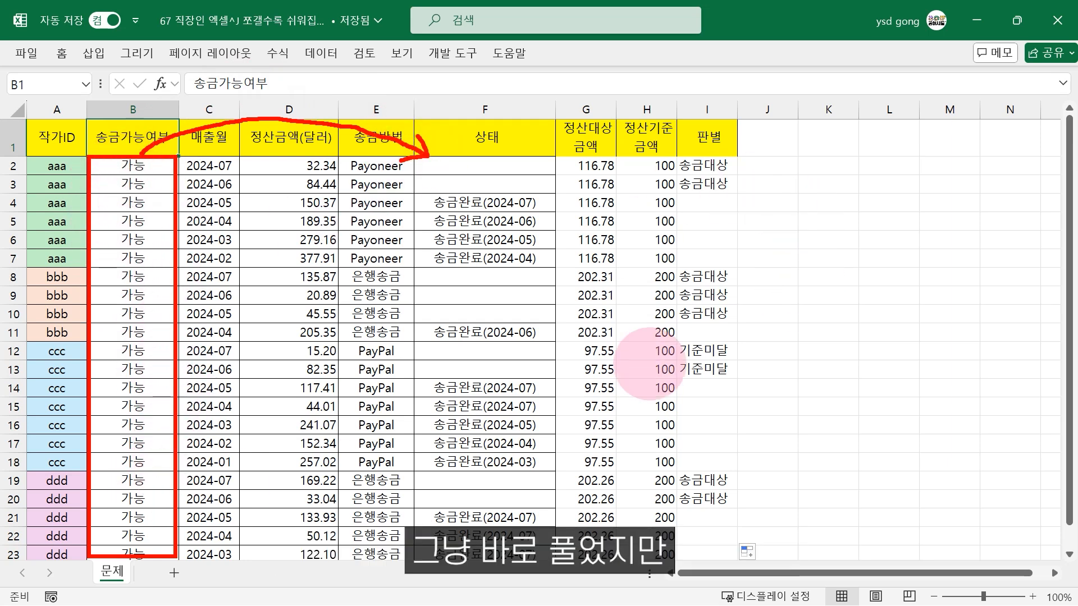
# Wrap the I2 formula in an outer IF that runs the existing check only when B2="가능" and otherwise returns ""
pyautogui.click(726, 166)
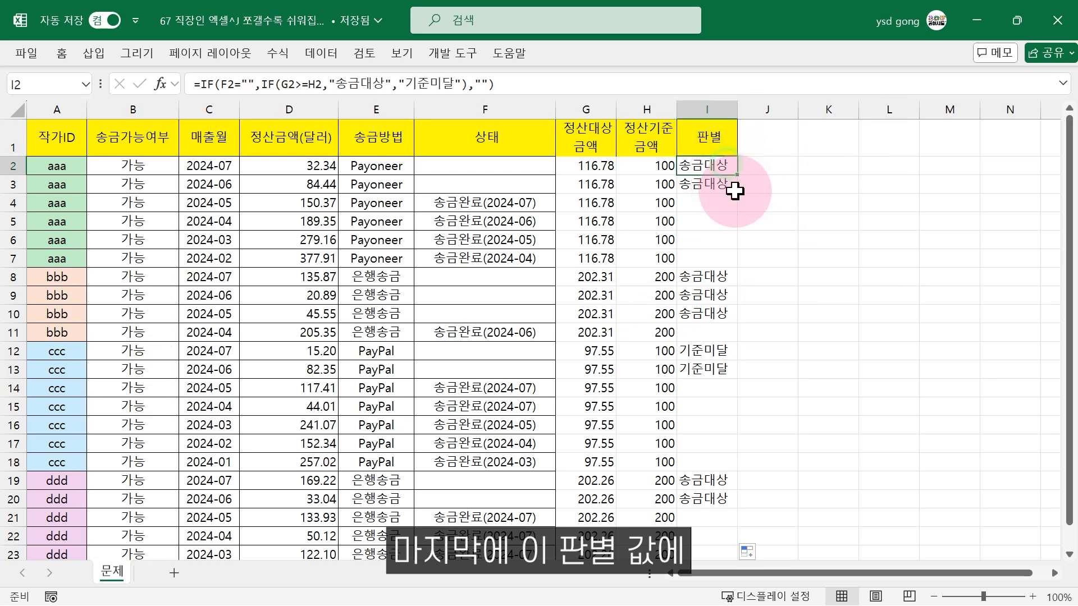
pyautogui.press('F2')
pyautogui.press('Home')
pyautogui.press('Right')
pyautogui.write('if')
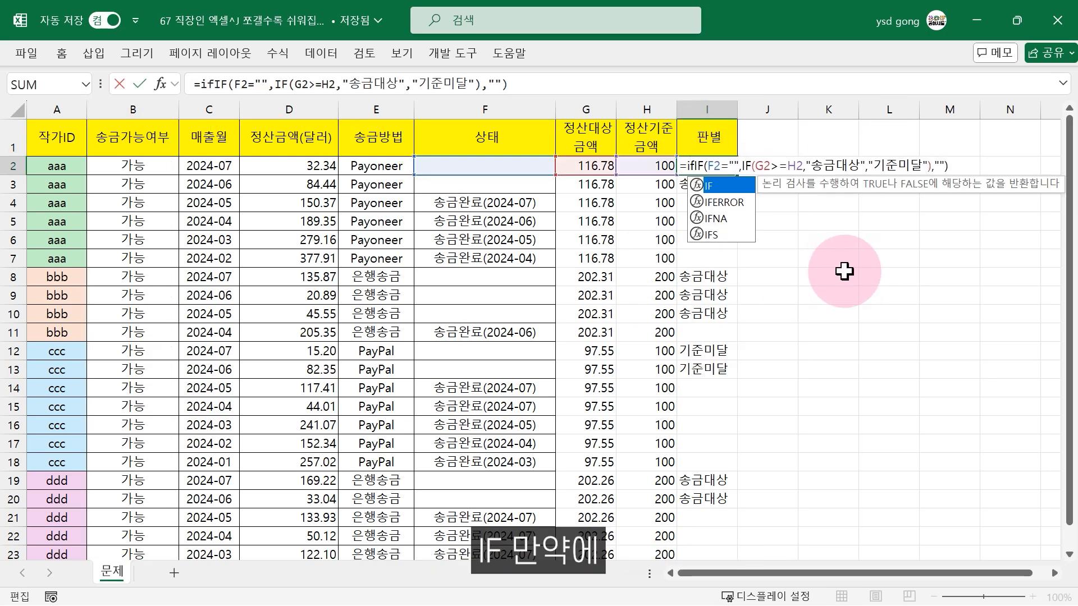
pyautogui.write('(')
pyautogui.click(152, 167)
pyautogui.write('="가능",')
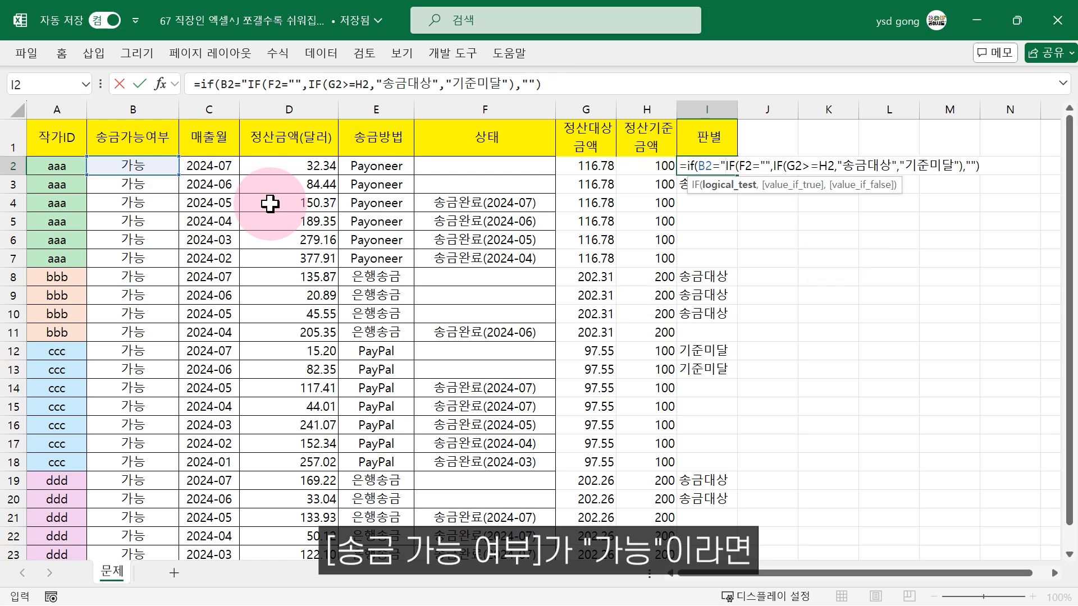
pyautogui.press('End')
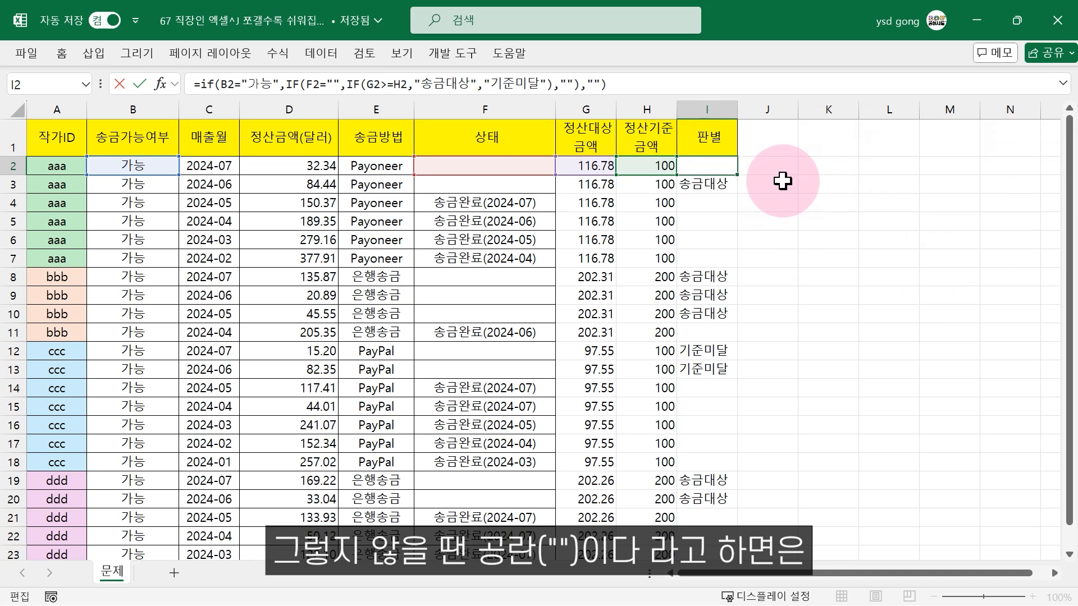
pyautogui.press('Return')
# Copy the updated I2 formula down column I and check the 판별 results in I2 and the first two ccc rows
pyautogui.click(713, 169)
pyautogui.moveTo(738, 175); pyautogui.dragTo(729, 556)
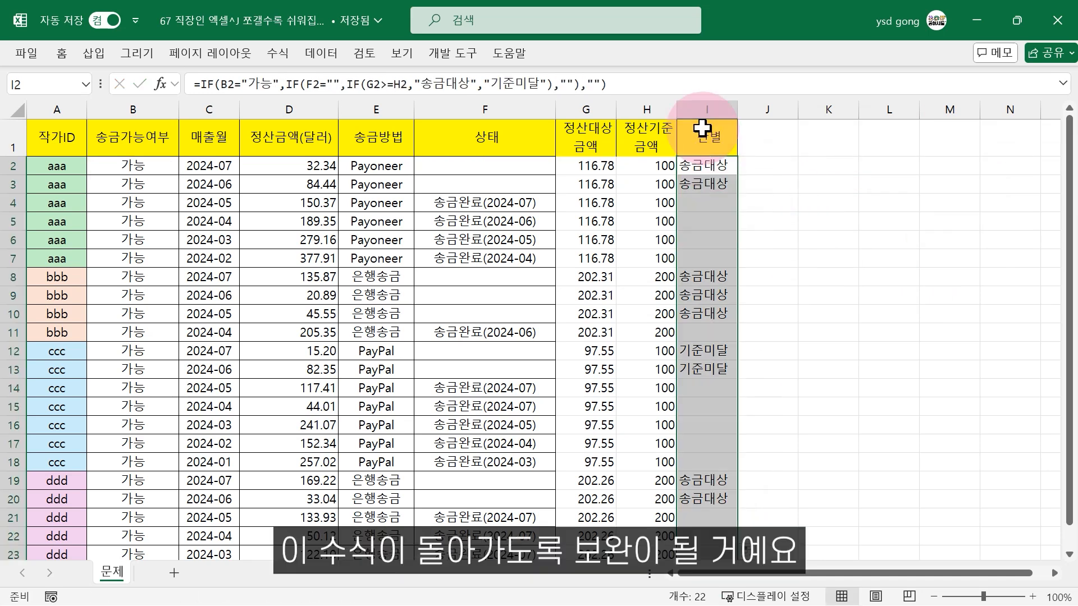
pyautogui.click(709, 168)
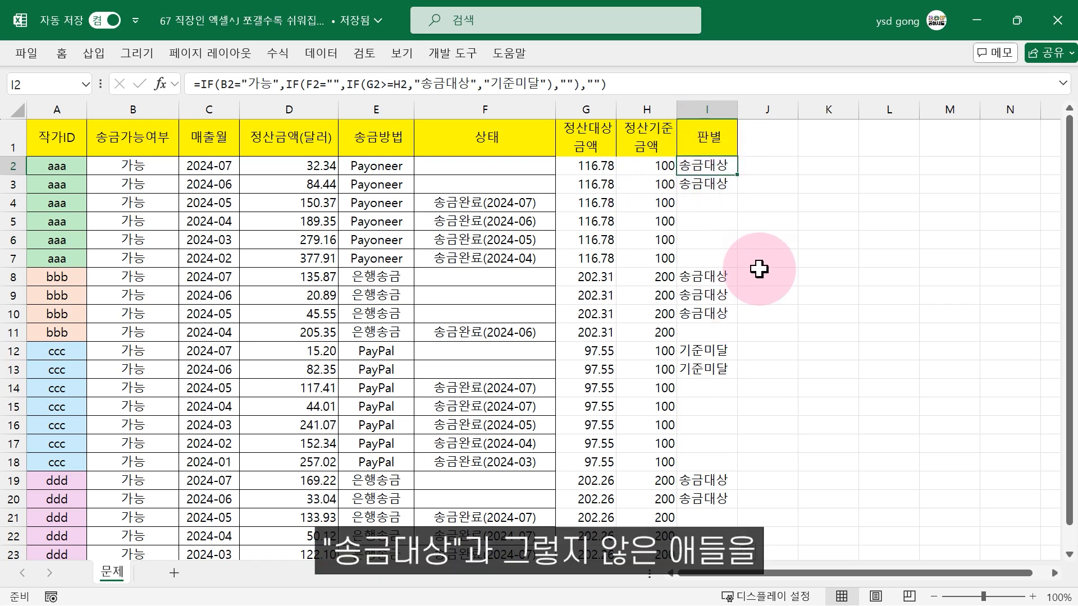
pyautogui.click(718, 352)
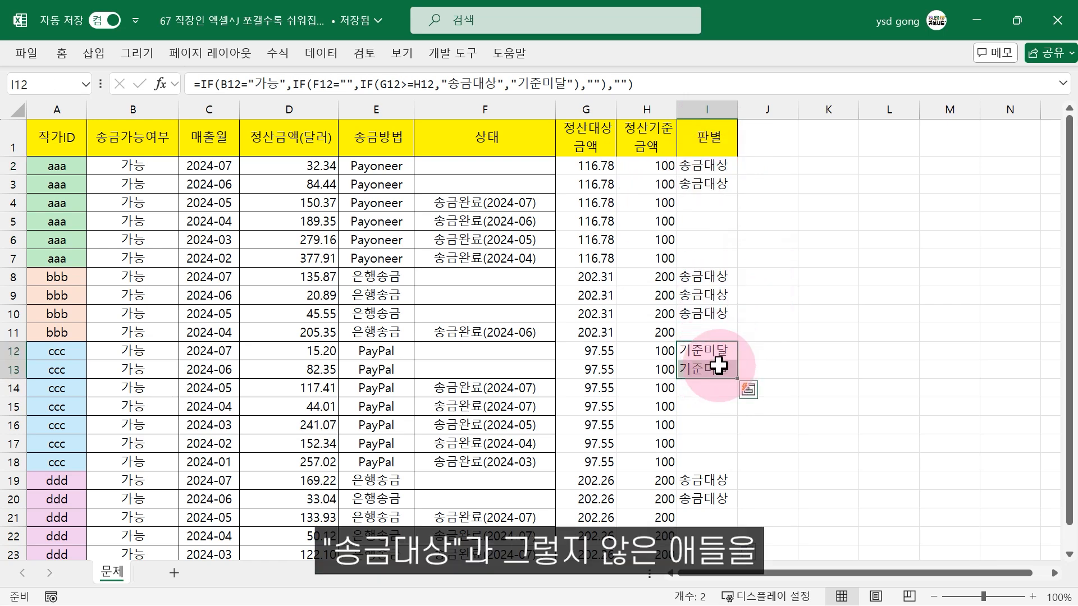
pyautogui.click(719, 367)
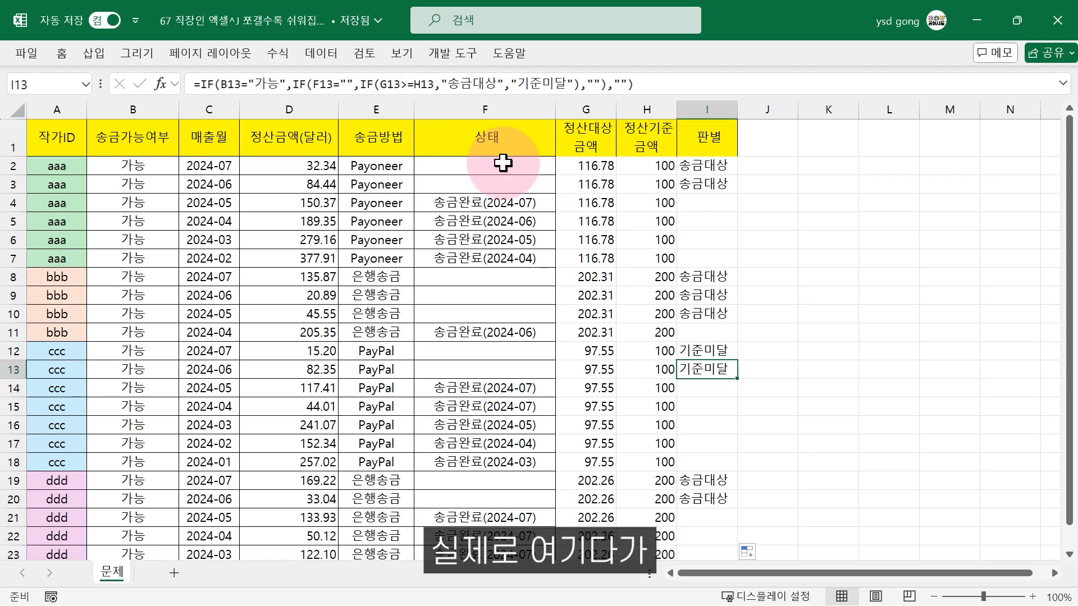
# Compare the 상태 cells with the 판별 results for the aaa and ccc rows, and review columns G to I and the bbb flags
pyautogui.moveTo(494, 174); pyautogui.dragTo(506, 162)
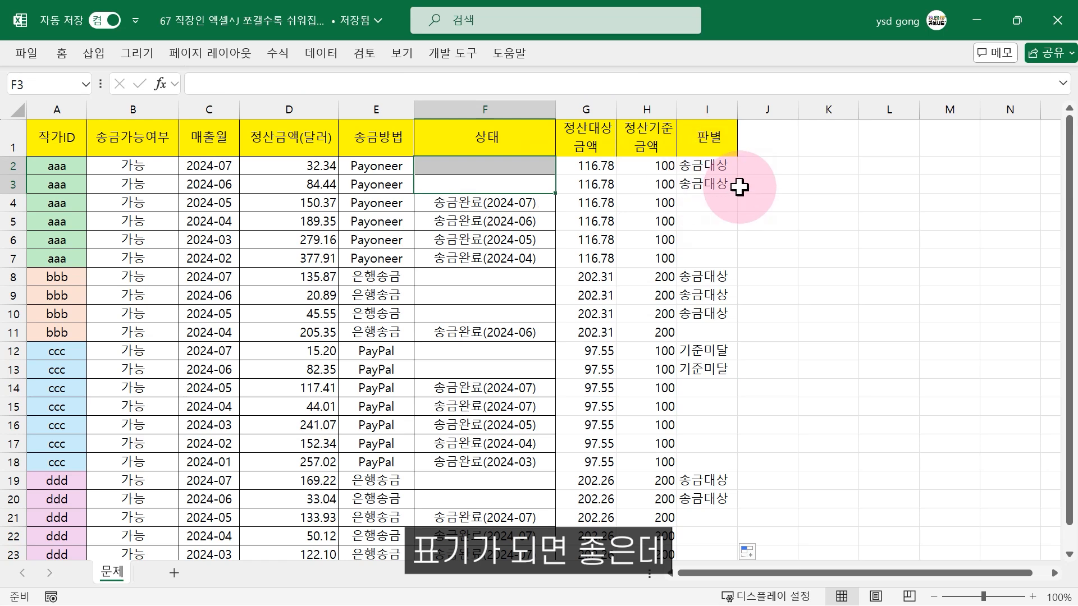
pyautogui.moveTo(512, 205); pyautogui.dragTo(517, 254)
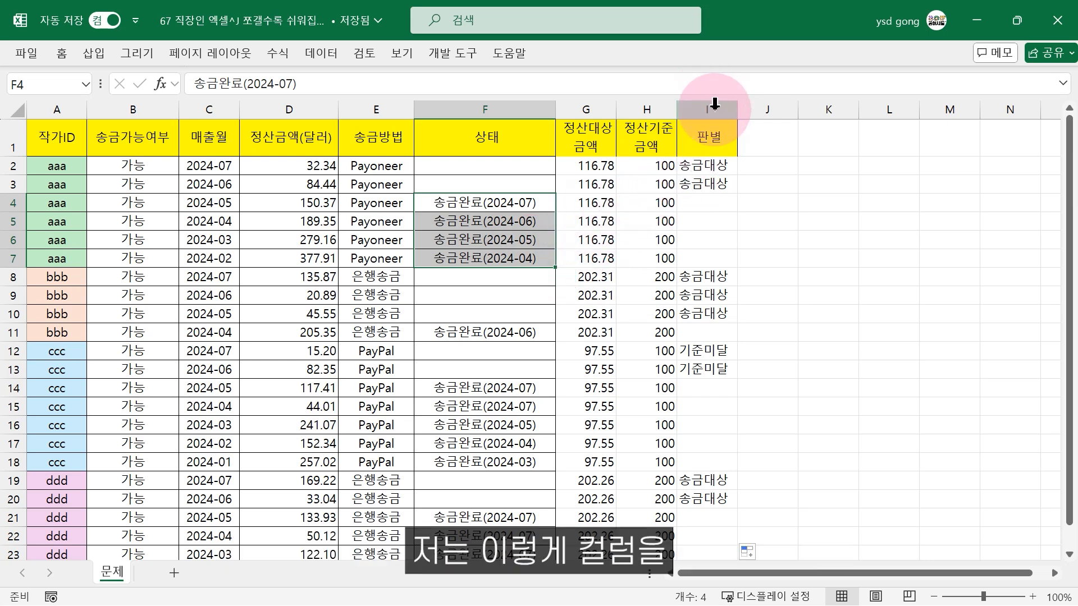
pyautogui.moveTo(714, 104); pyautogui.dragTo(597, 110)
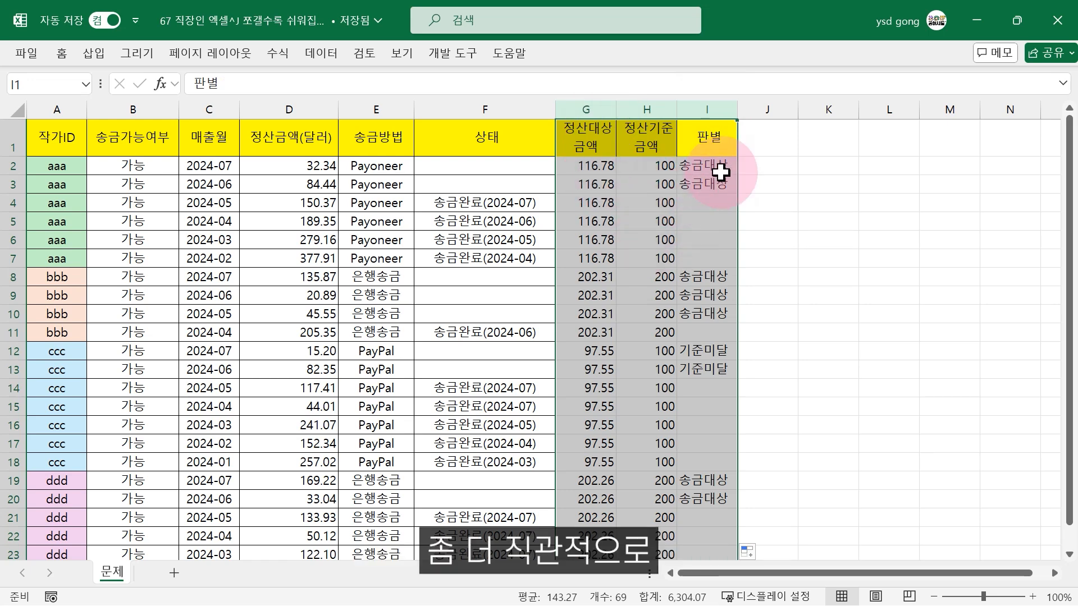
pyautogui.moveTo(708, 166); pyautogui.dragTo(720, 183)
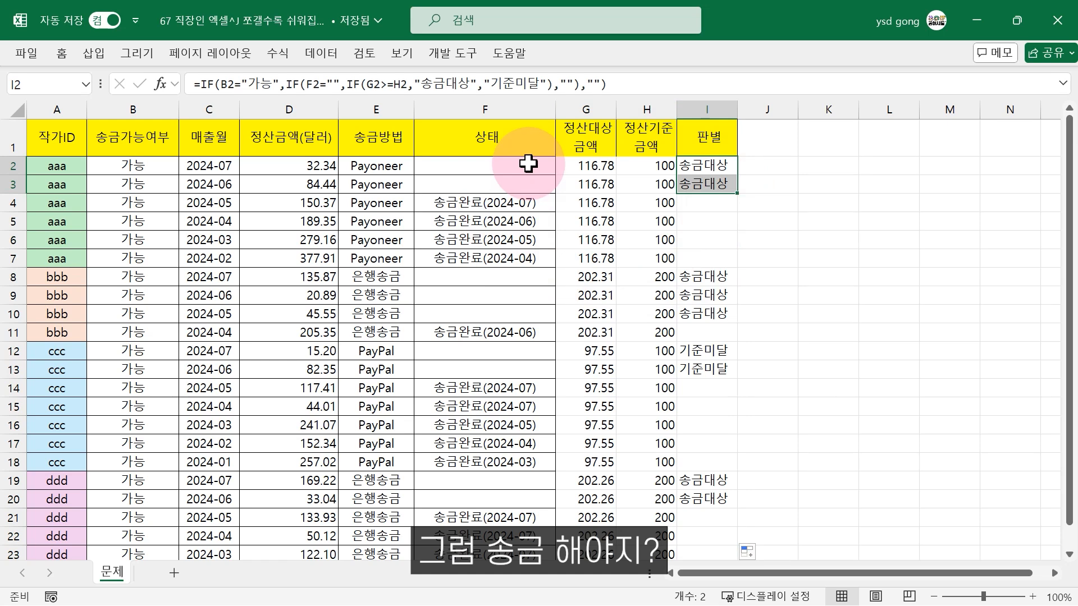
pyautogui.moveTo(527, 164); pyautogui.dragTo(521, 187)
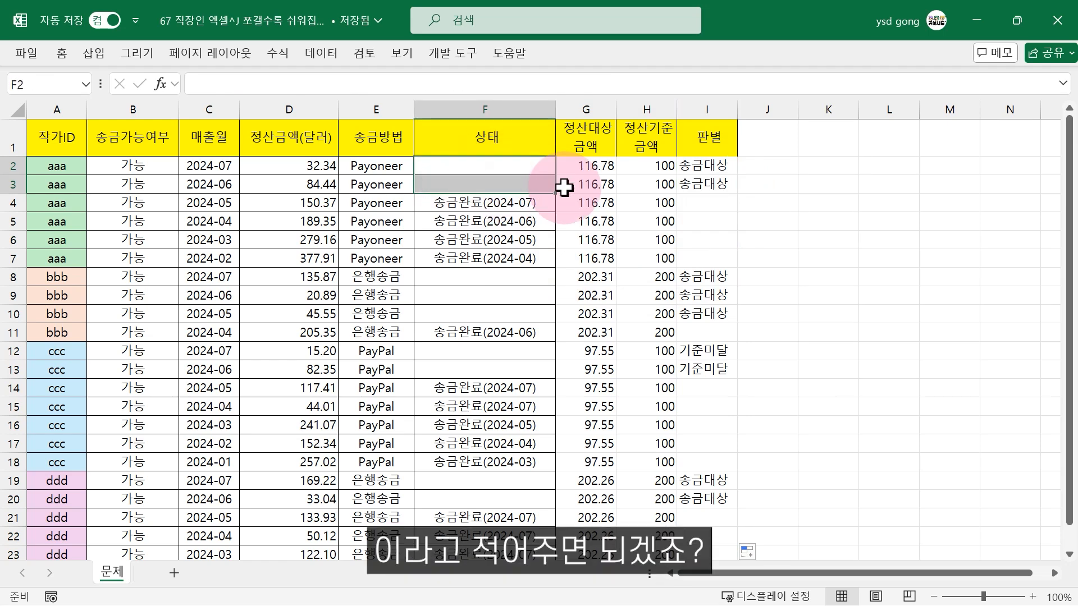
pyautogui.moveTo(706, 351); pyautogui.dragTo(713, 368)
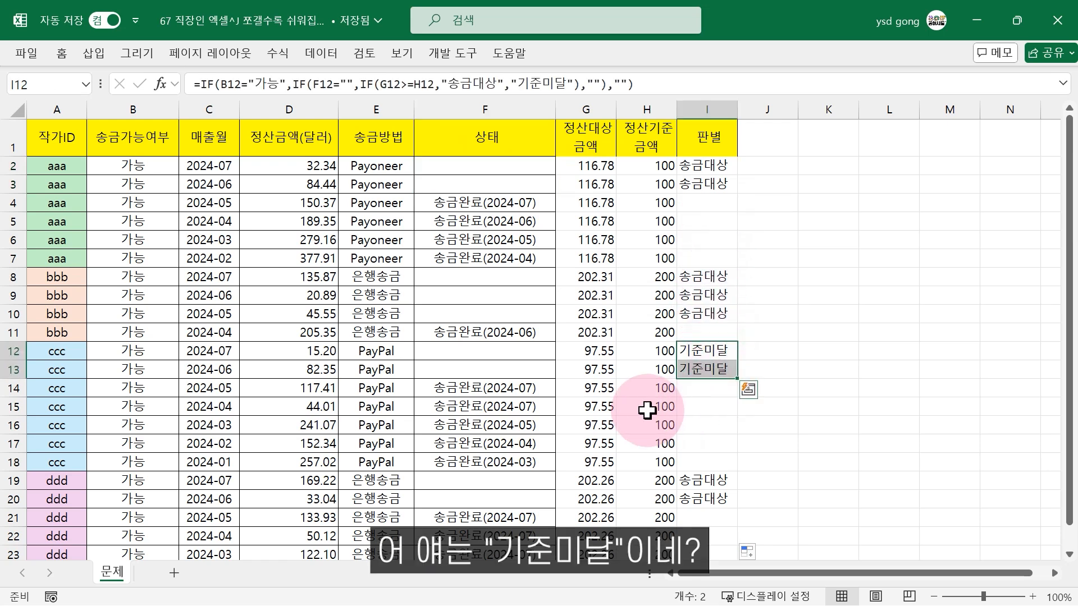
pyautogui.moveTo(516, 348); pyautogui.dragTo(517, 369)
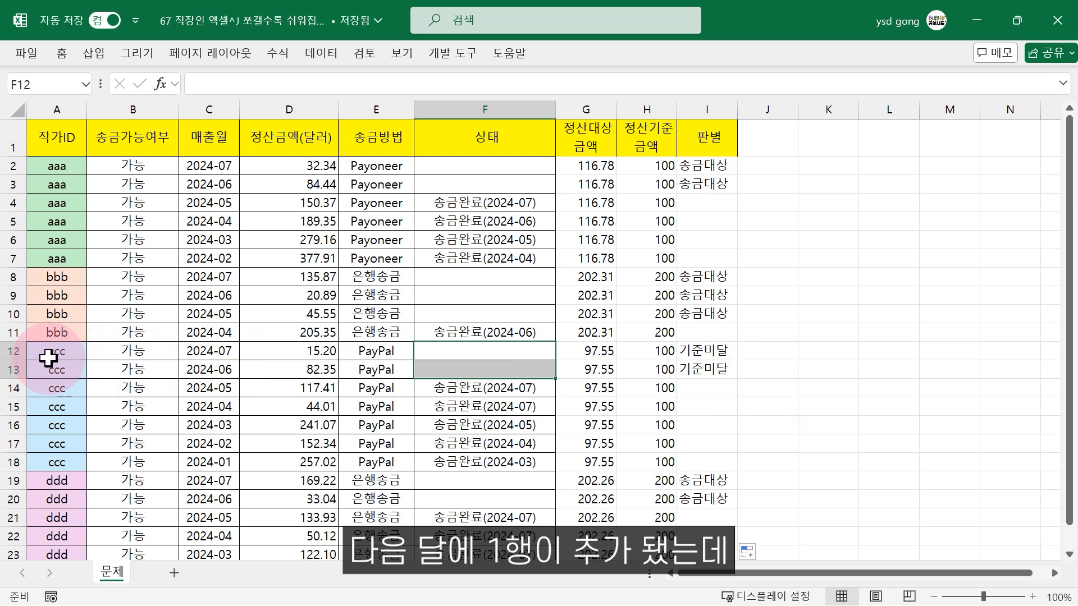
pyautogui.click(14, 351)
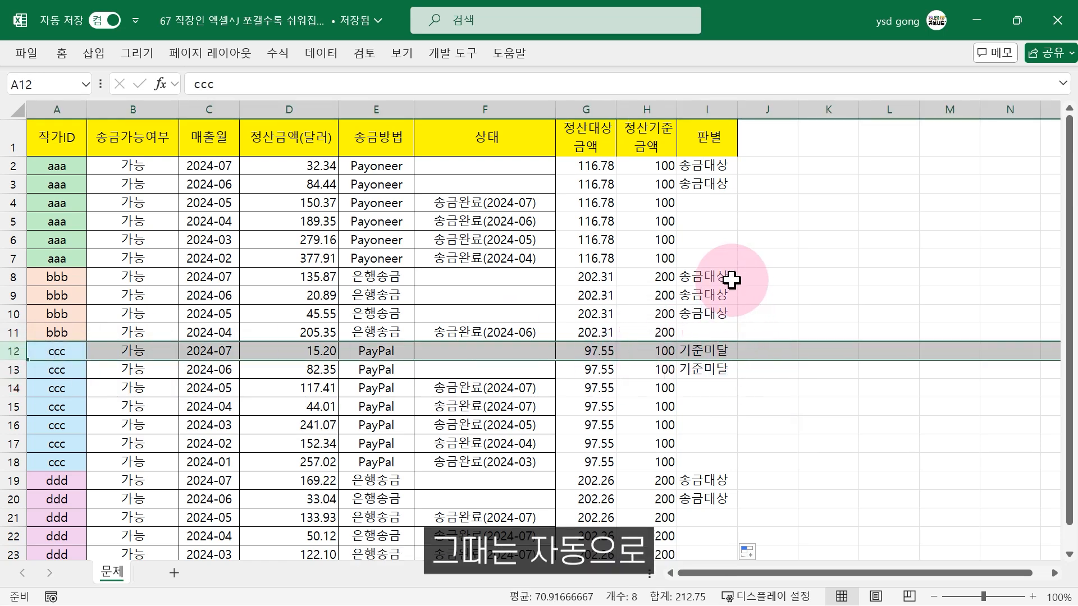
pyautogui.moveTo(729, 279); pyautogui.dragTo(728, 299)
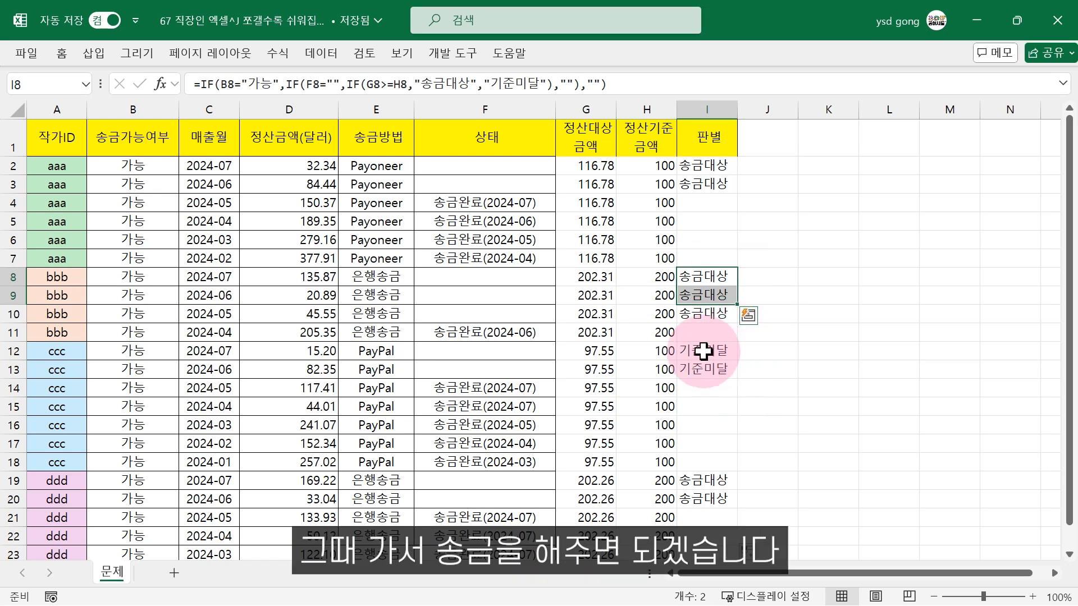
pyautogui.click(727, 351)
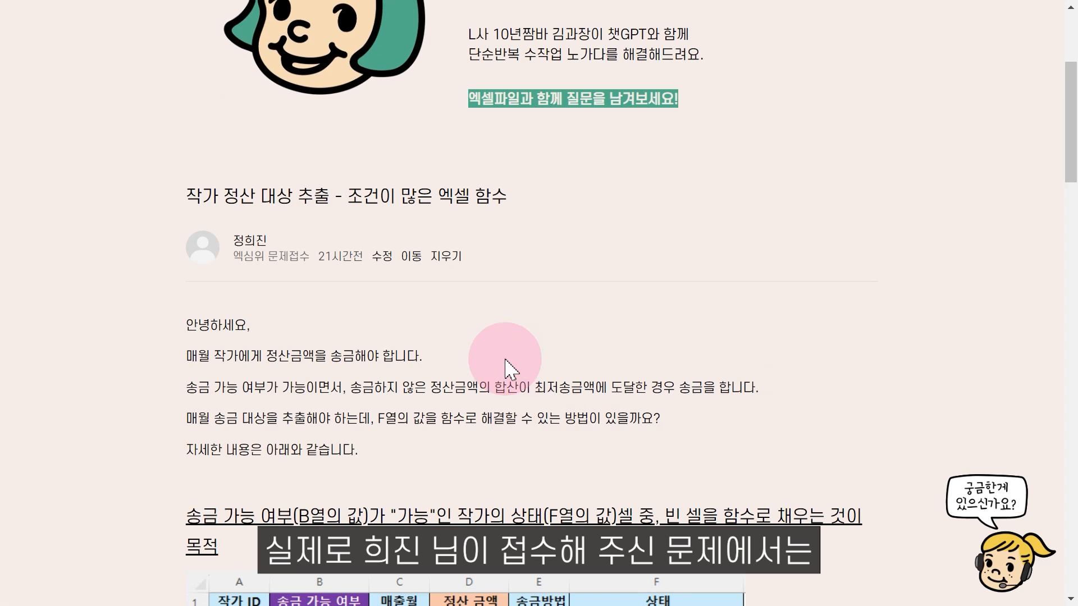
# Switch to the question post in the web browser and review the sample table's 상태 column and the stated payout conditions
pyautogui.scroll(-5, 698, 493)
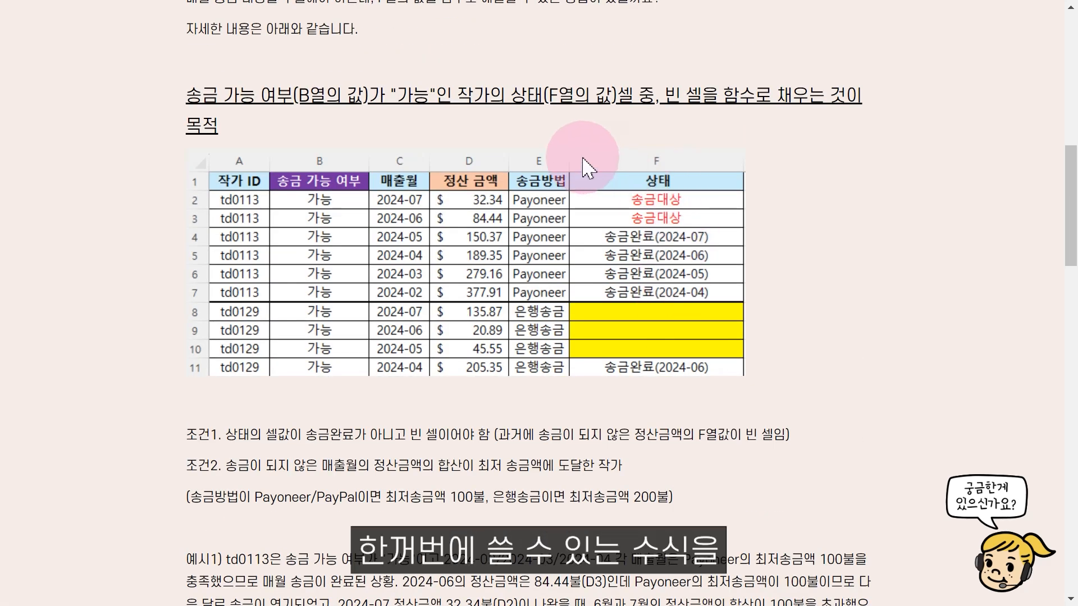
pyautogui.moveTo(567, 148); pyautogui.dragTo(748, 381)
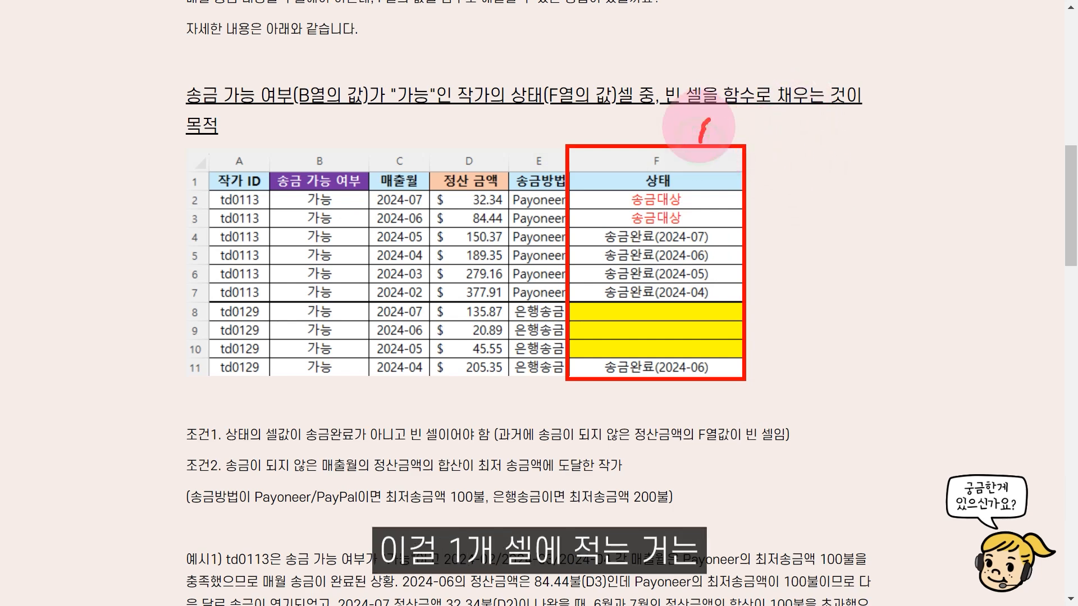
pyautogui.moveTo(694, 128); pyautogui.dragTo(730, 131)
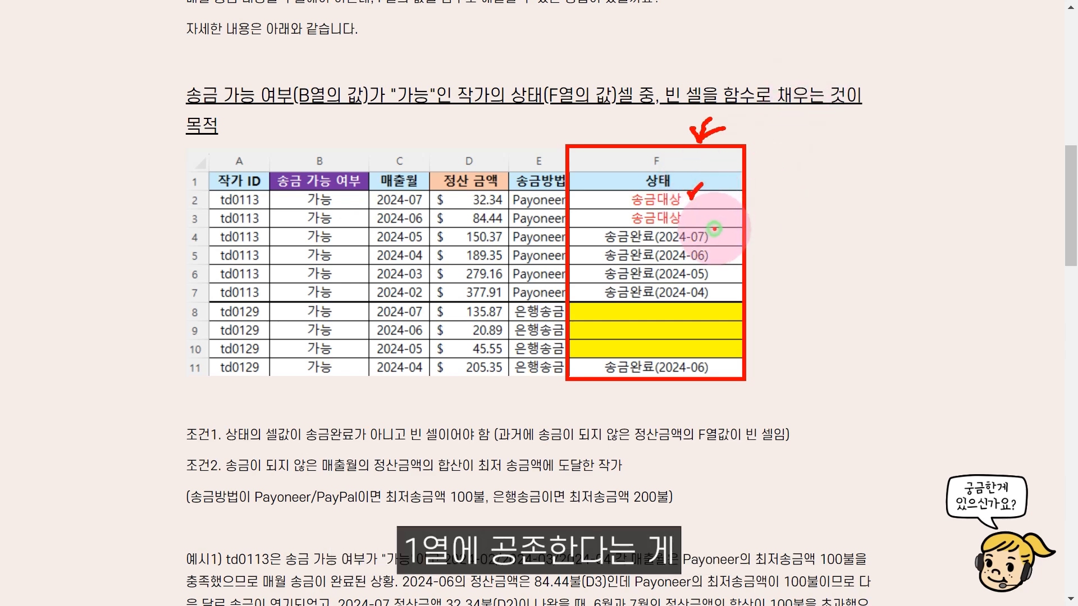
pyautogui.moveTo(714, 305); pyautogui.dragTo(727, 300)
pyautogui.moveTo(707, 323); pyautogui.dragTo(725, 336)
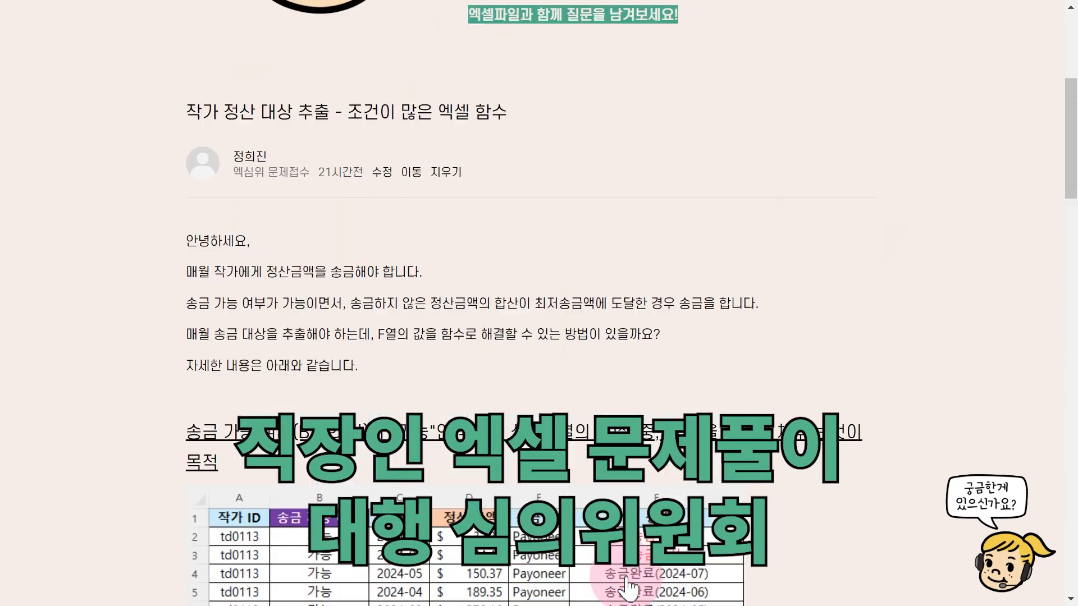
pyautogui.scroll(5, 749, 458)
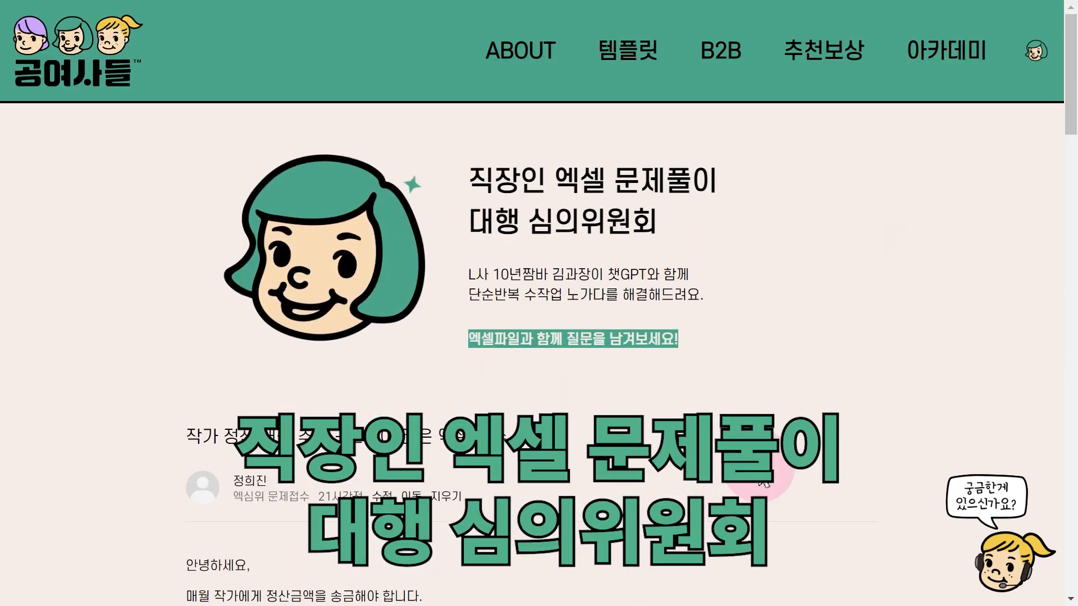